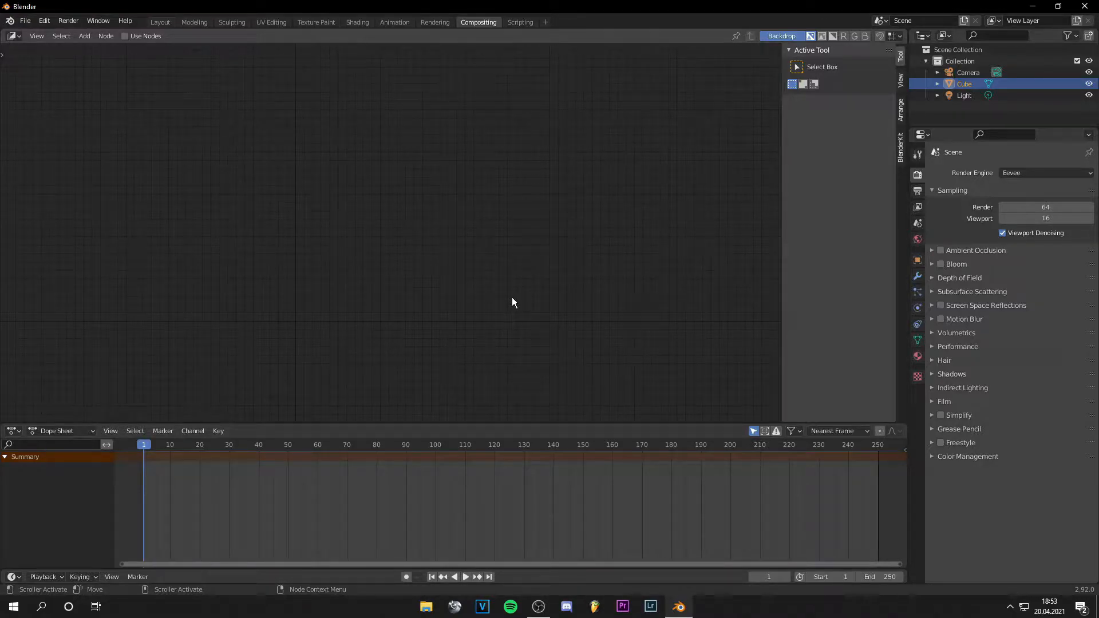
# - Switch to the Layout workspace, view the cube through the camera, and render the scene once
pyautogui.click(164, 25)
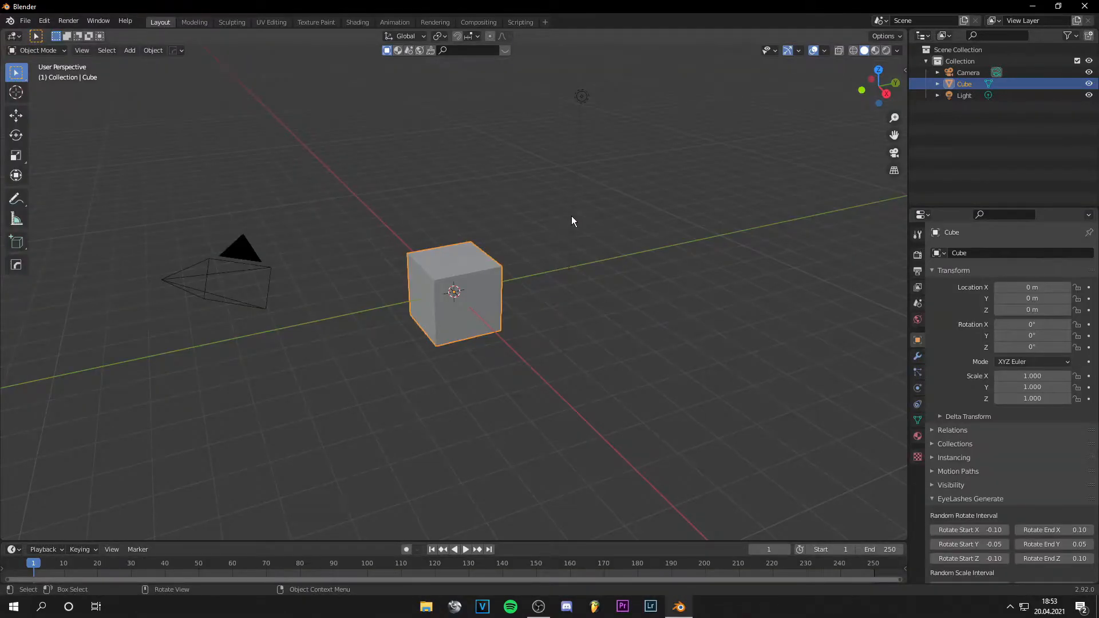
pyautogui.press('KP_0')
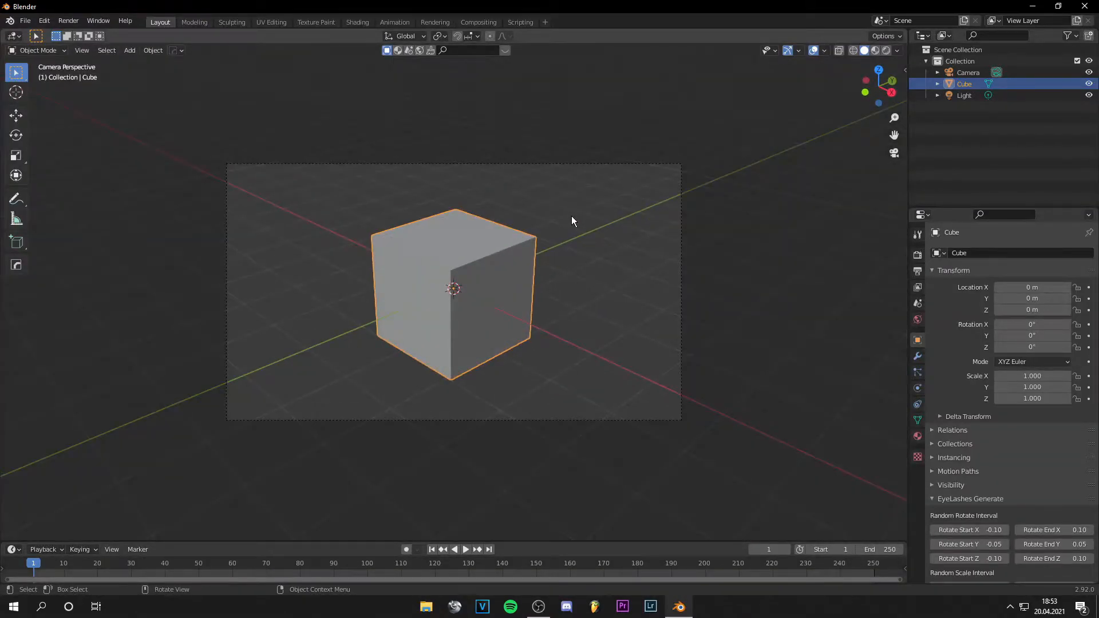
pyautogui.press('F12')
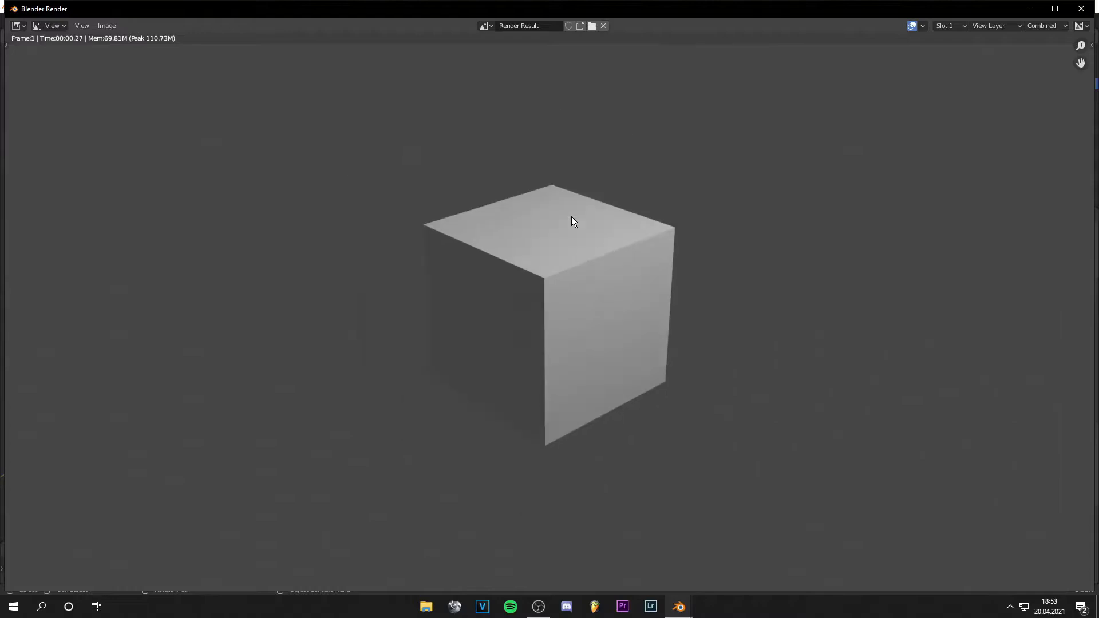
pyautogui.click(1081, 9)
# - Enable Use Nodes in the Compositing workspace and move the Render Layers node well away from the Composite node
pyautogui.click(477, 22)
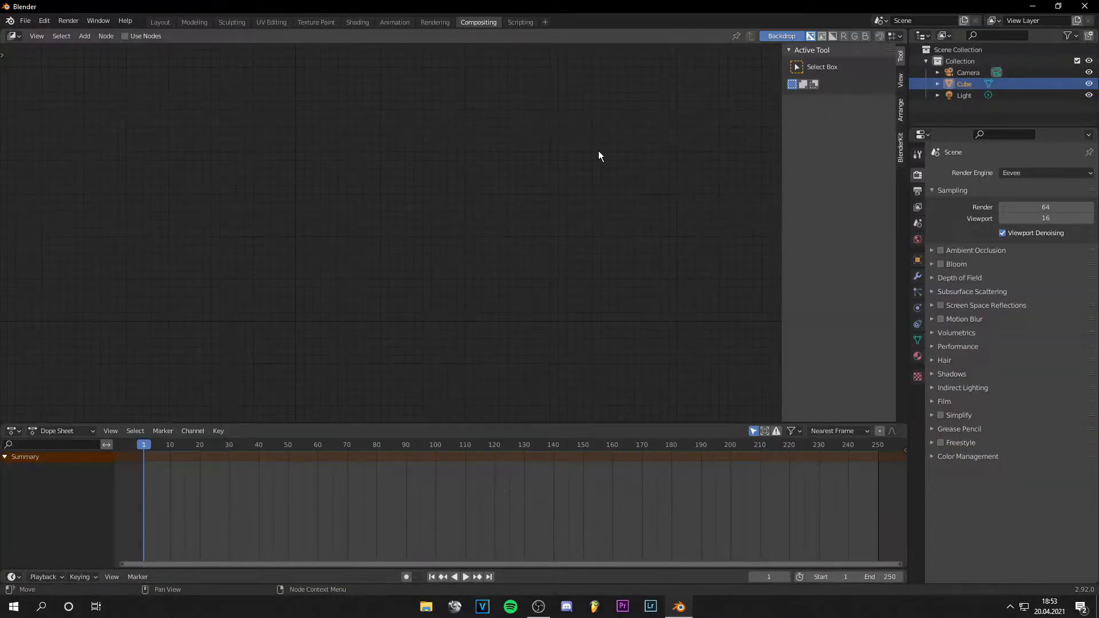
pyautogui.click(136, 37)
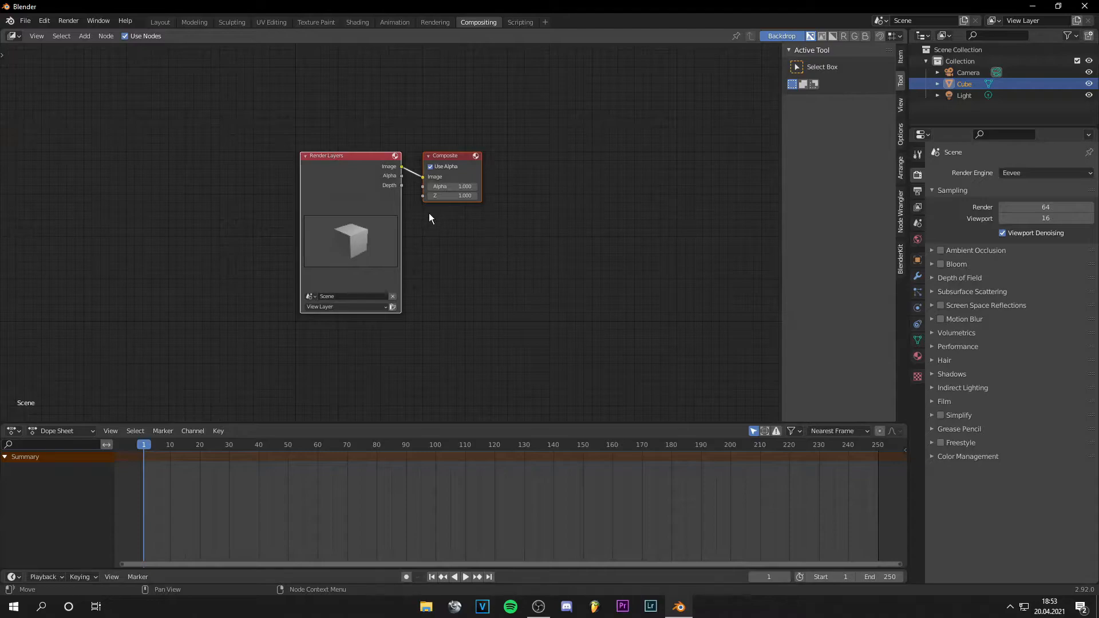
pyautogui.moveTo(356, 171)
pyautogui.mouseDown()
pyautogui.moveTo(411, 189)
pyautogui.moveTo(369, 160)
pyautogui.mouseUp()
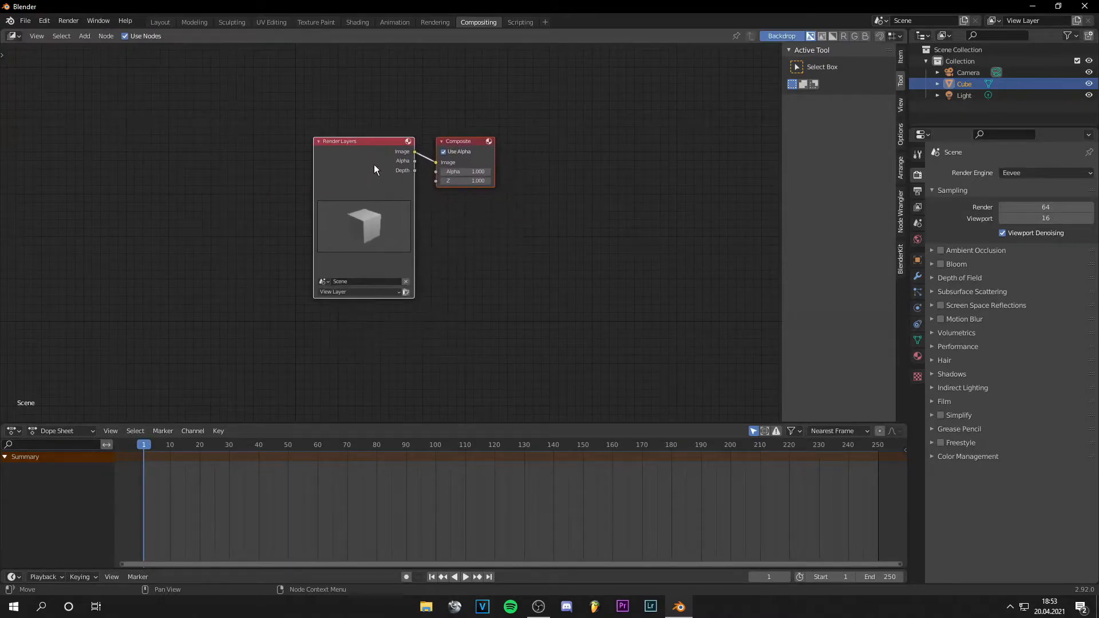
pyautogui.moveTo(441, 213); pyautogui.dragTo(550, 259, button='middle')
pyautogui.moveTo(470, 219); pyautogui.dragTo(175, 269)
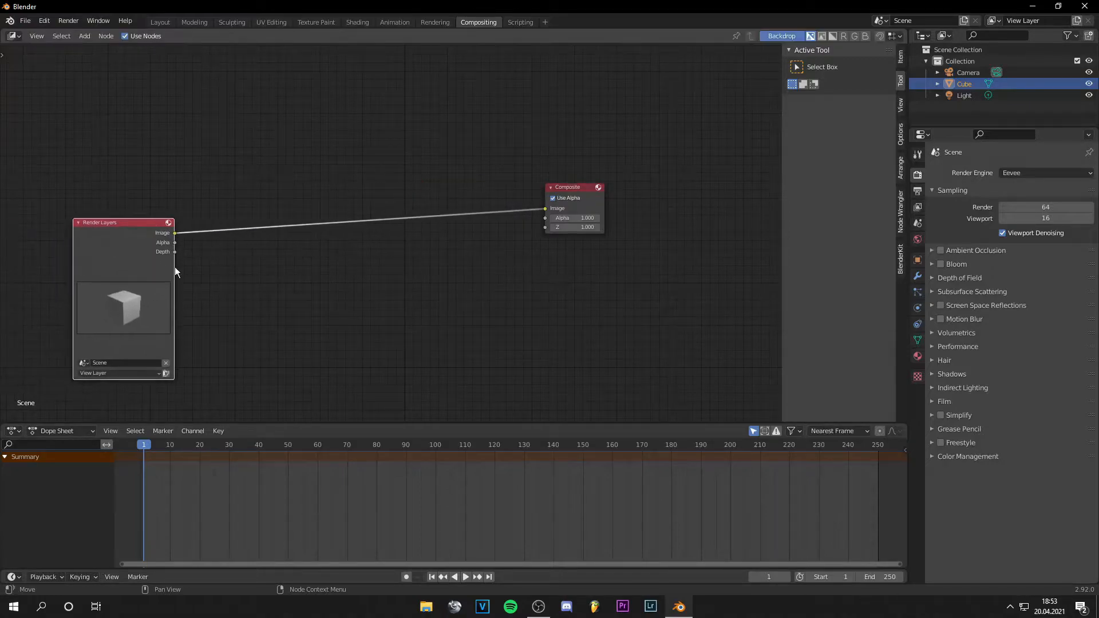
pyautogui.scroll(-1, 564, 304)
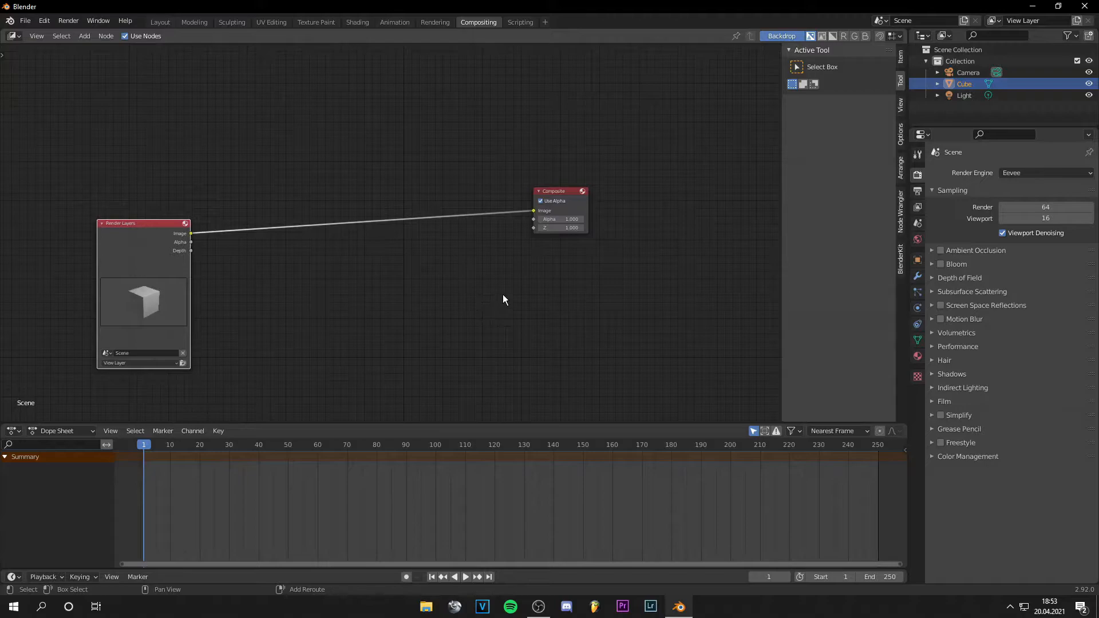
# - Add a Viewer node below the Composite node
pyautogui.hotkey('shift', 'a')
pyautogui.write('vi')
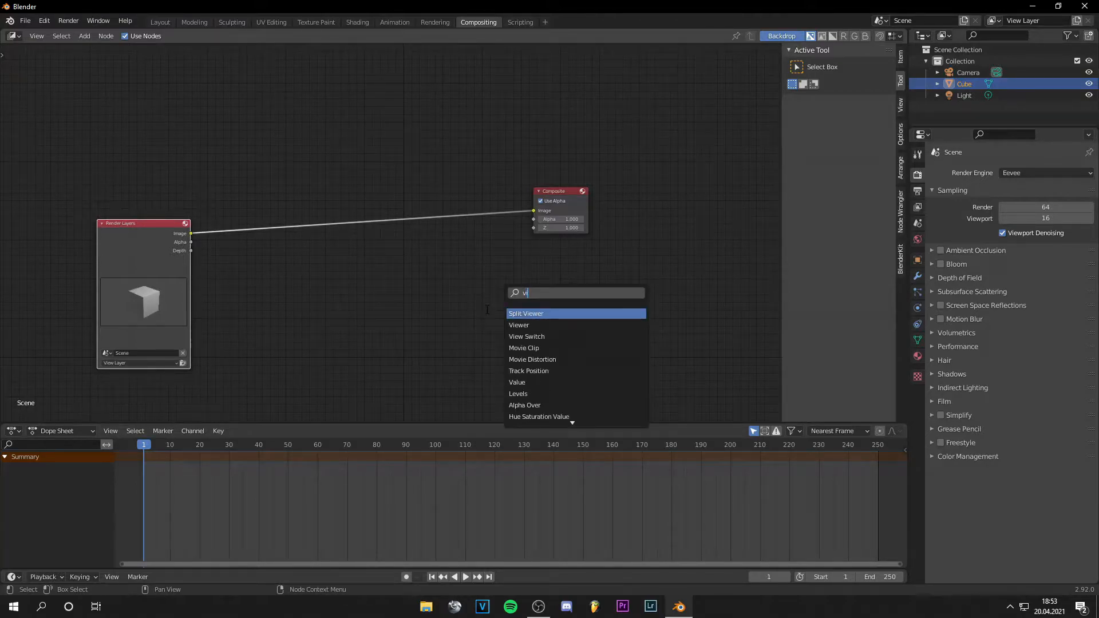
pyautogui.write('ew')
pyautogui.press('Down')
pyautogui.press('Down')
pyautogui.press('Up')
pyautogui.press('Return')
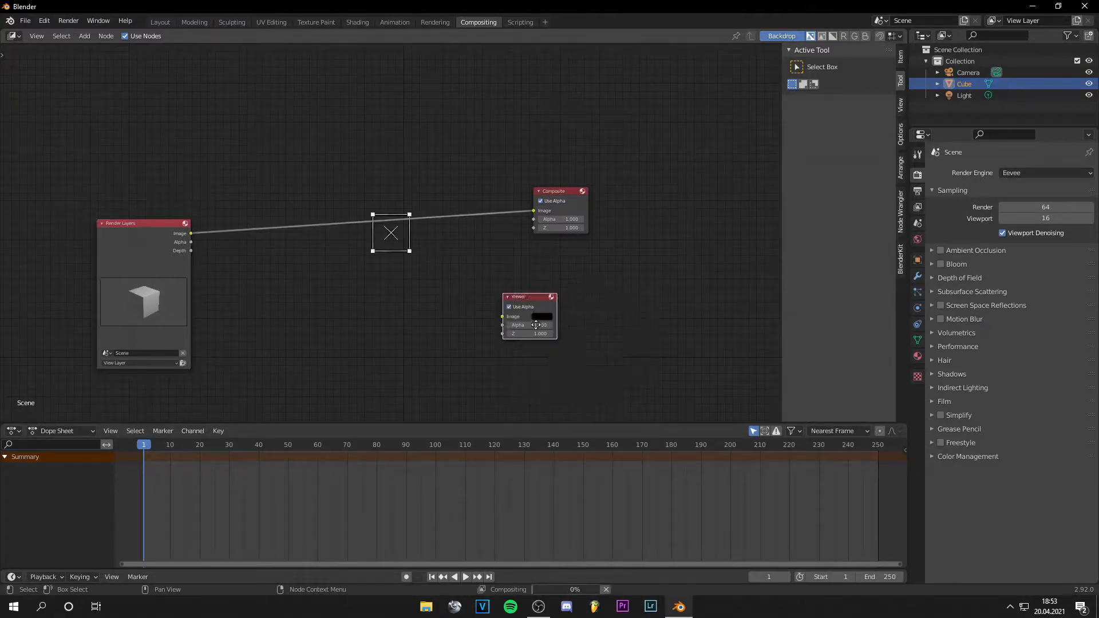
pyautogui.click(477, 308)
# - Connect the Render Layers Image output to the Viewer node and fit the backdrop to the available space
pyautogui.moveTo(191, 234); pyautogui.dragTo(570, 287)
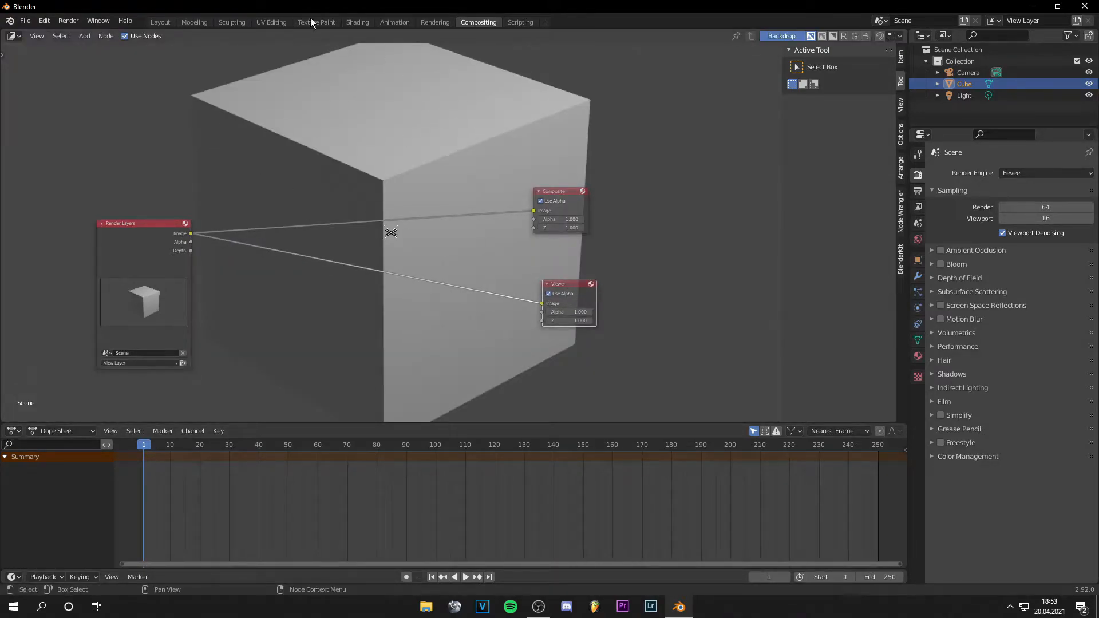
pyautogui.click(36, 36)
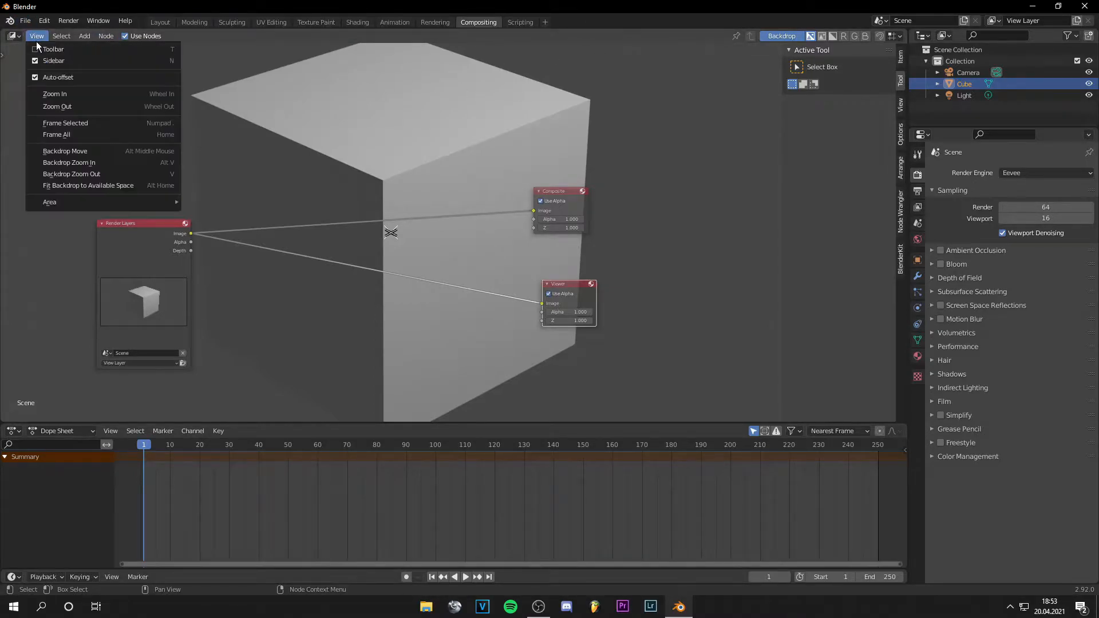
pyautogui.click(122, 185)
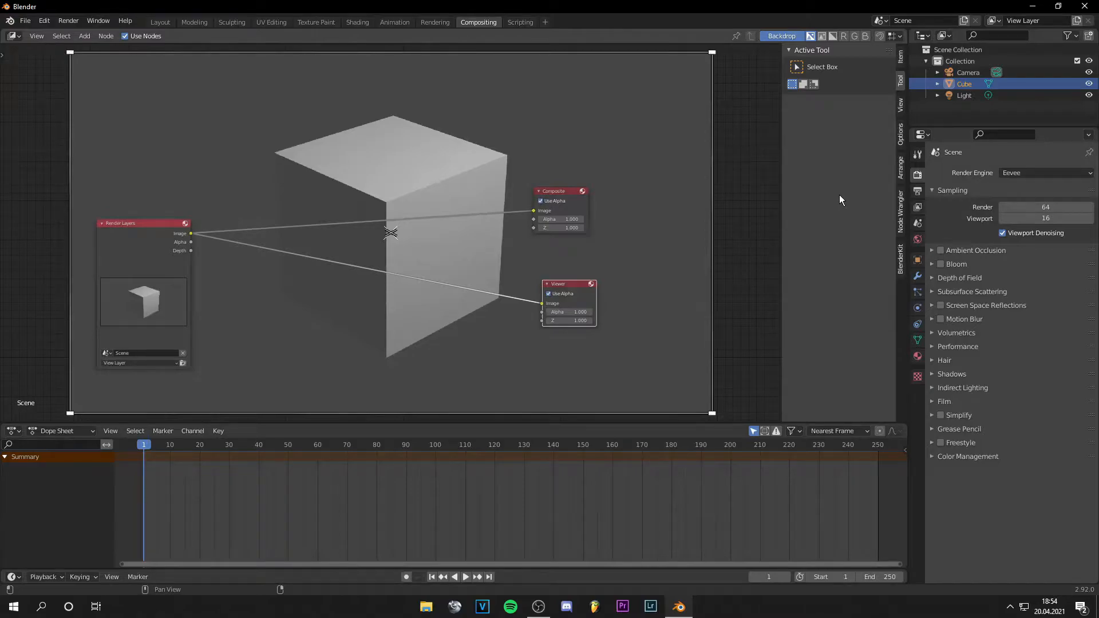
# - Return to the Layout workspace and set the render engine to Cycles with GPU Compute as the device
pyautogui.click(156, 22)
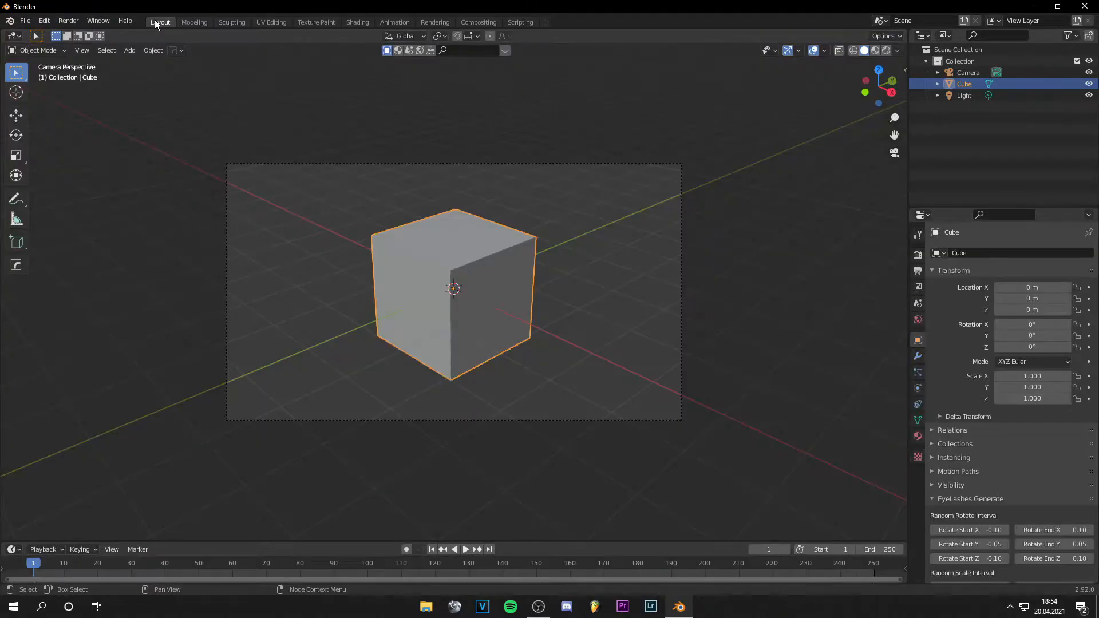
pyautogui.click(917, 254)
pyautogui.click(1016, 253)
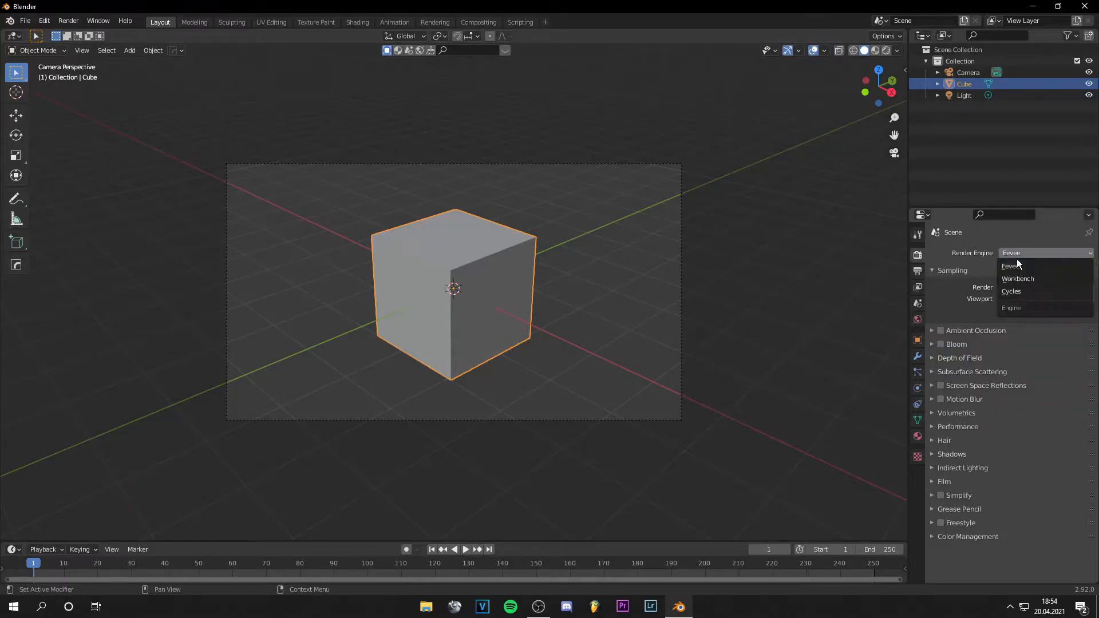
pyautogui.click(1022, 292)
pyautogui.click(1029, 281)
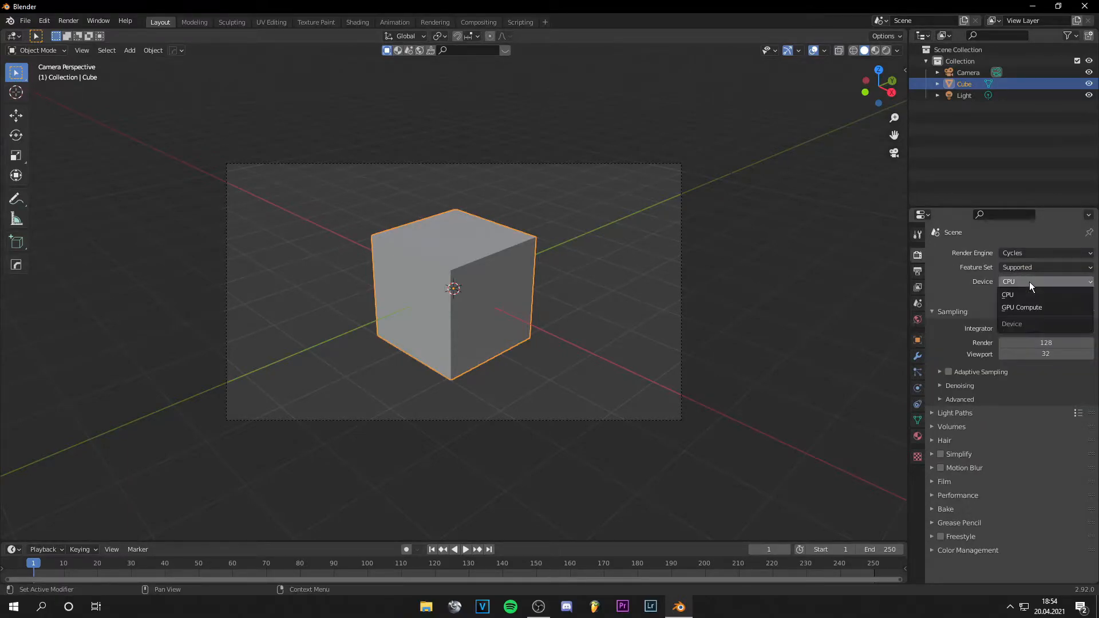
pyautogui.click(1031, 308)
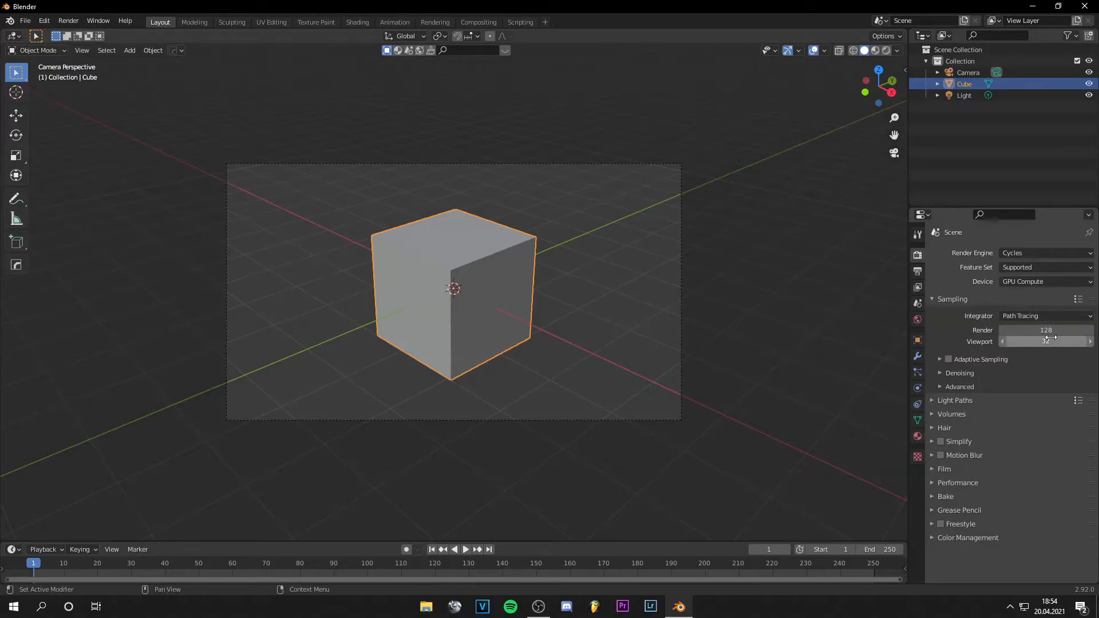
# - Set the Cycles render samples to 10 and render a test image of the cube
pyautogui.click(1044, 331)
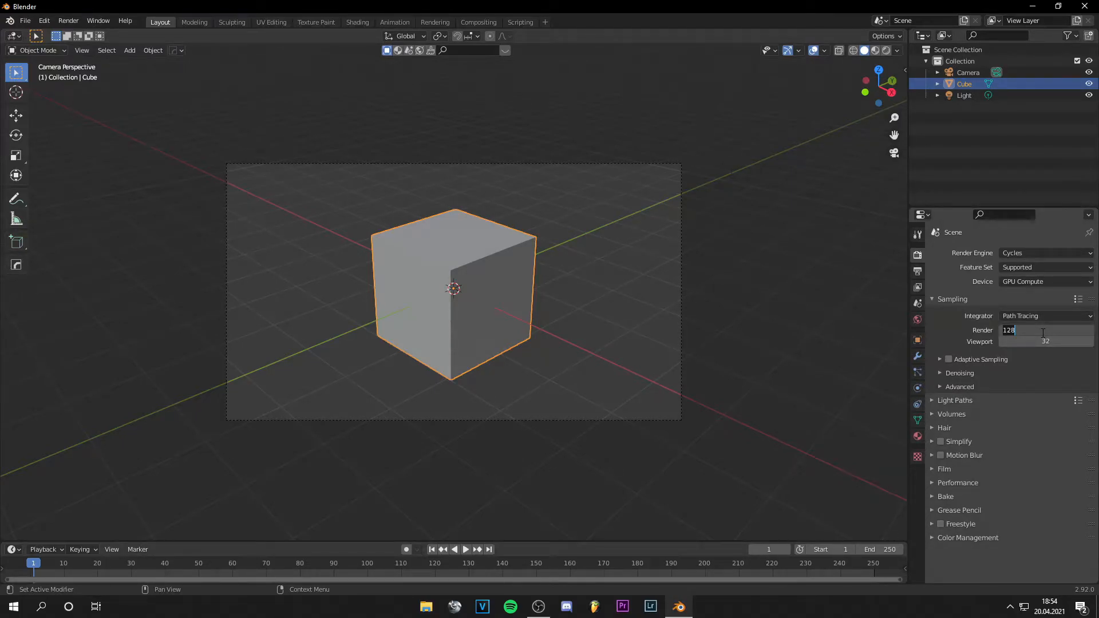
pyautogui.write('10')
pyautogui.press('Return')
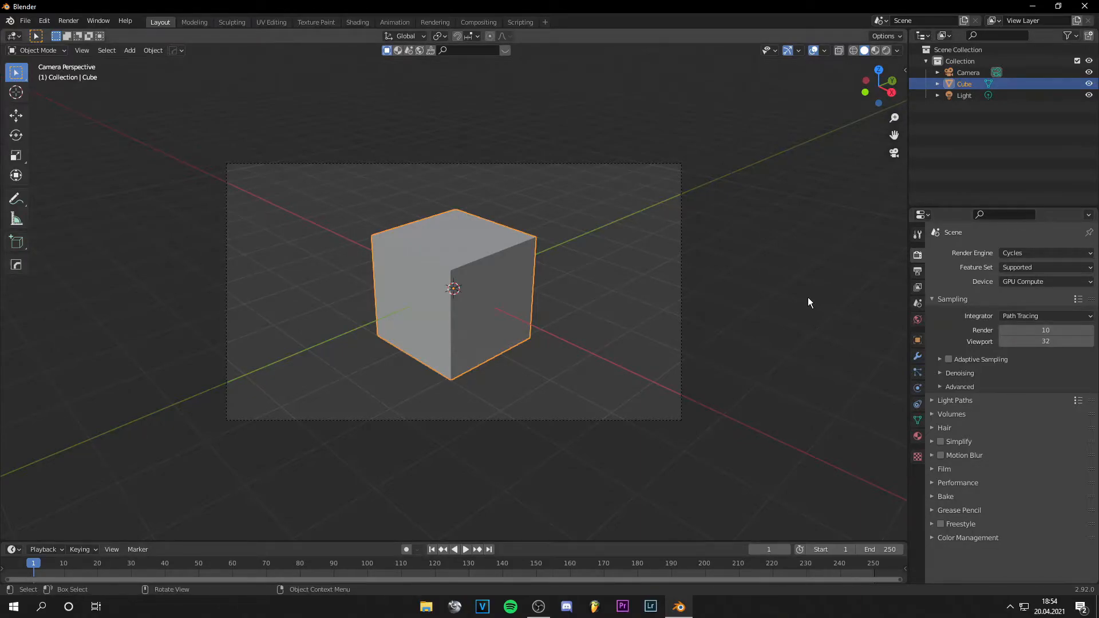
pyautogui.press('F12')
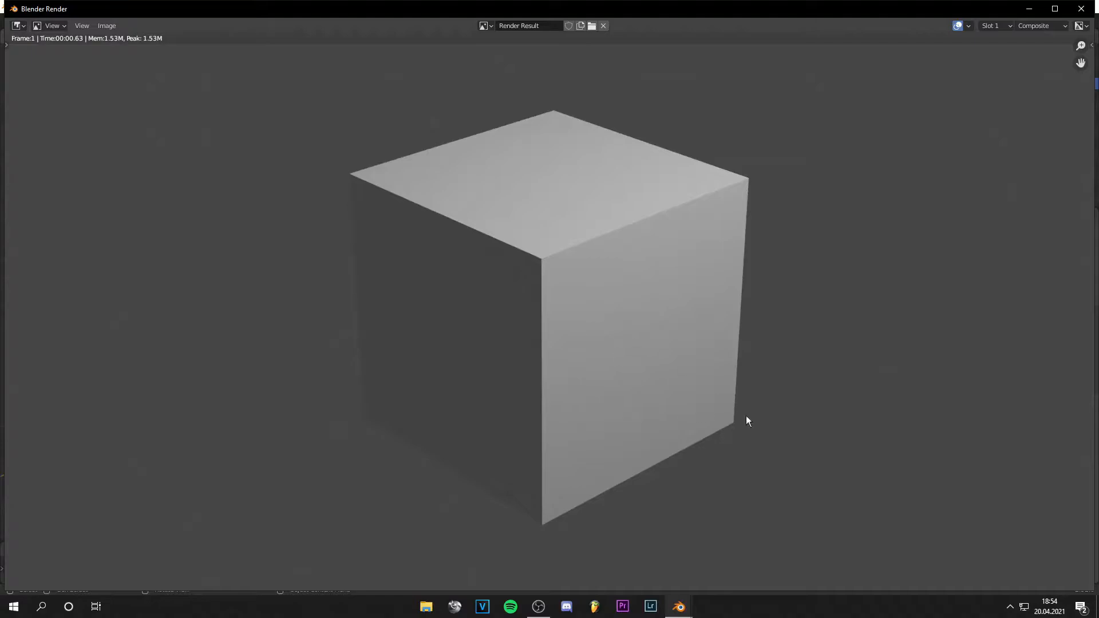
pyautogui.click(1081, 8)
# - Set the Cycles render samples to 1, render the cube again, and inspect the noise up close
pyautogui.click(1022, 323)
pyautogui.press('Return')
pyautogui.press('F12')
pyautogui.scroll(3, 553, 343)
pyautogui.scroll(-8, 392, 245)
pyautogui.scroll(4, 489, 270)
pyautogui.click(1076, 13)
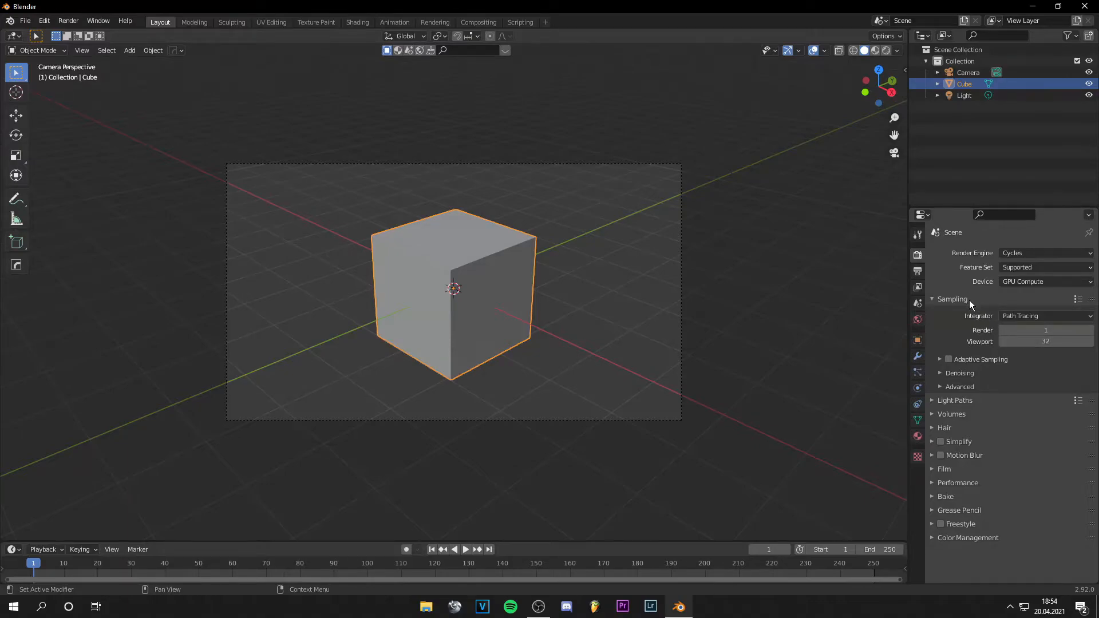
# - Enable the Denoising Data pass for the view layer and render the image again
pyautogui.click(917, 272)
pyautogui.click(918, 287)
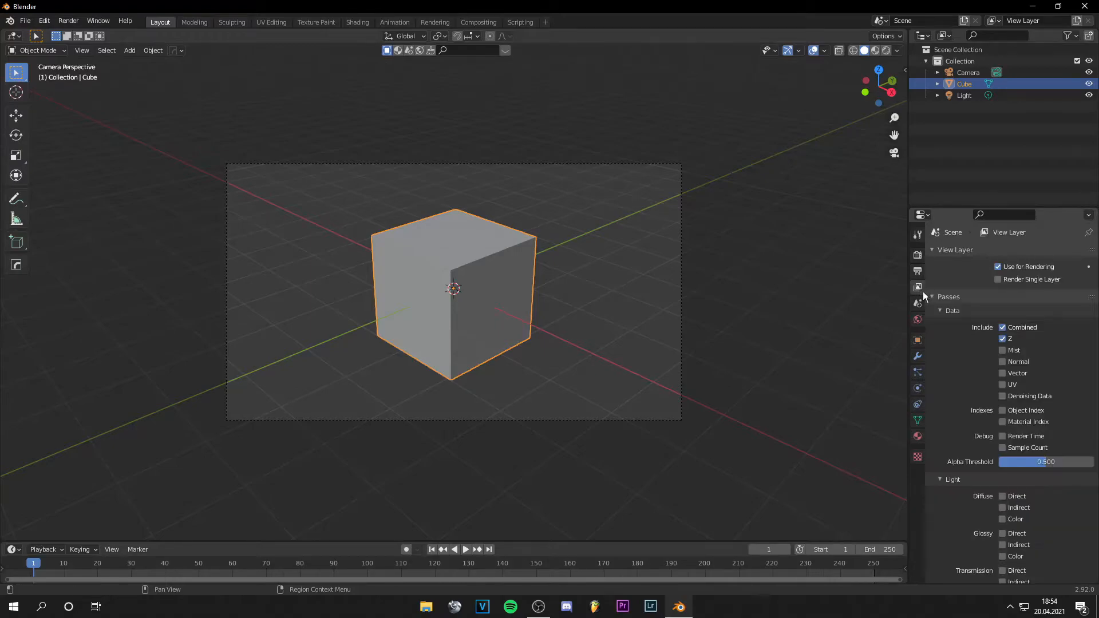
pyautogui.scroll(-10, 973, 447)
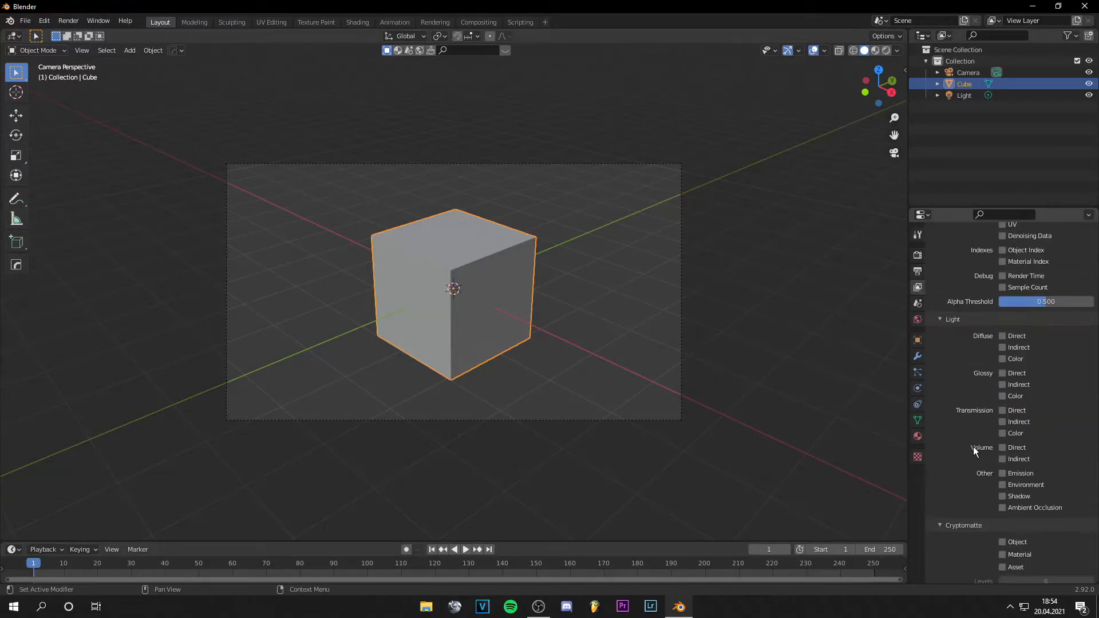
pyautogui.scroll(8, 972, 442)
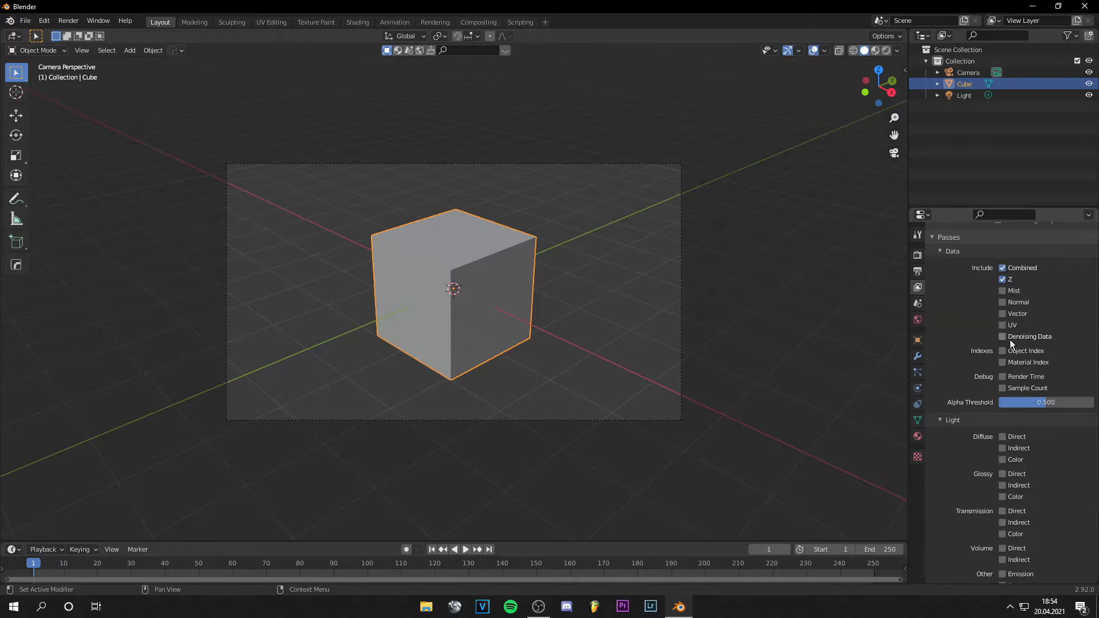
pyautogui.click(1002, 337)
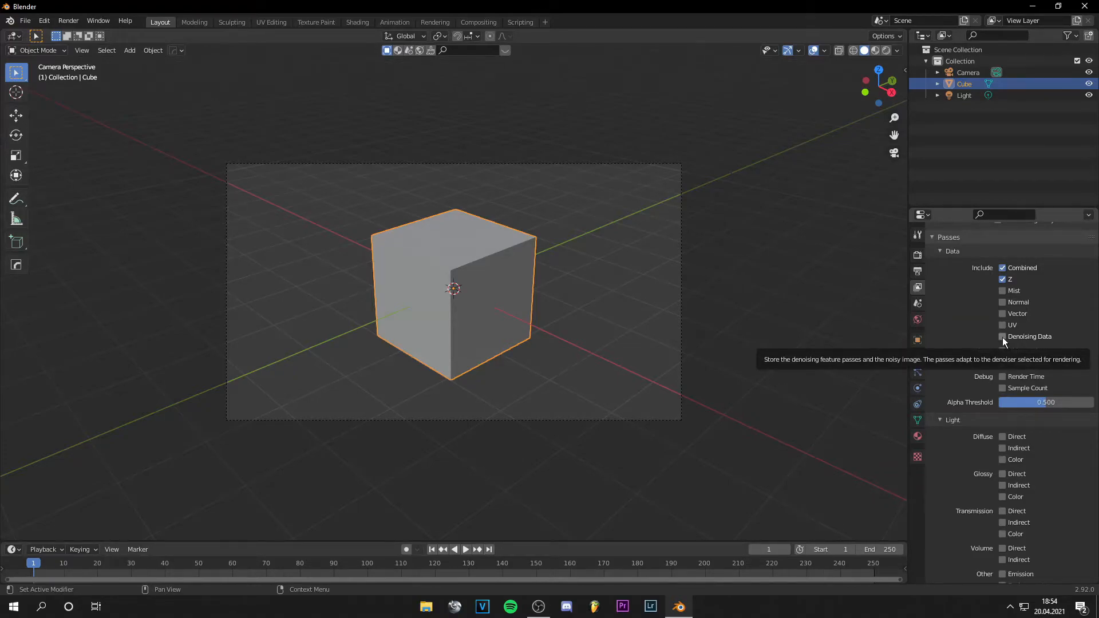
pyautogui.press('F12')
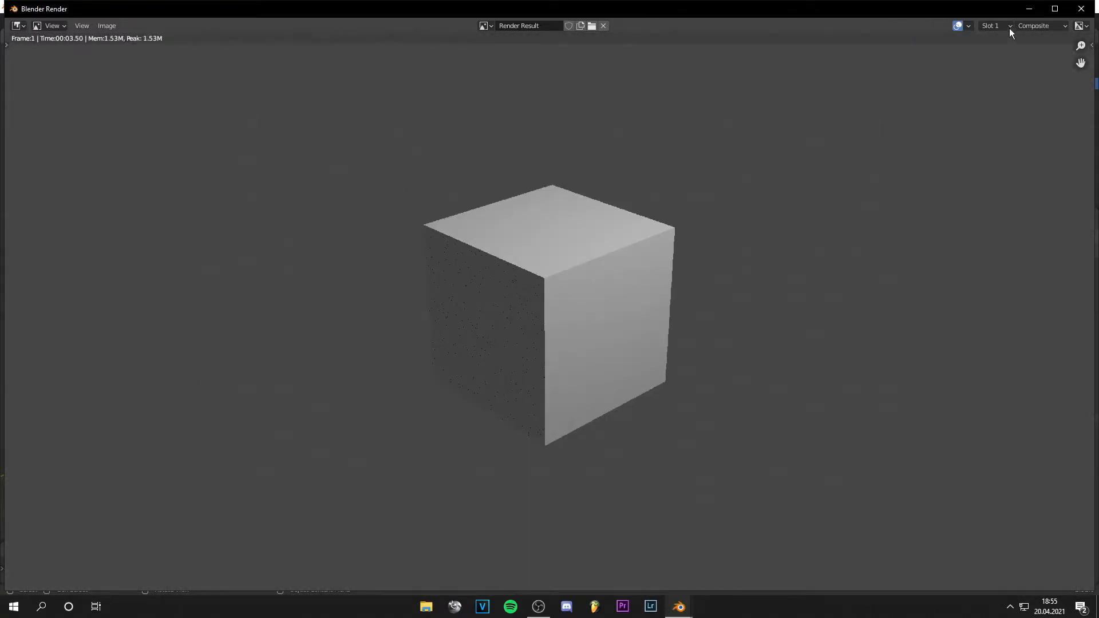
pyautogui.click(1082, 8)
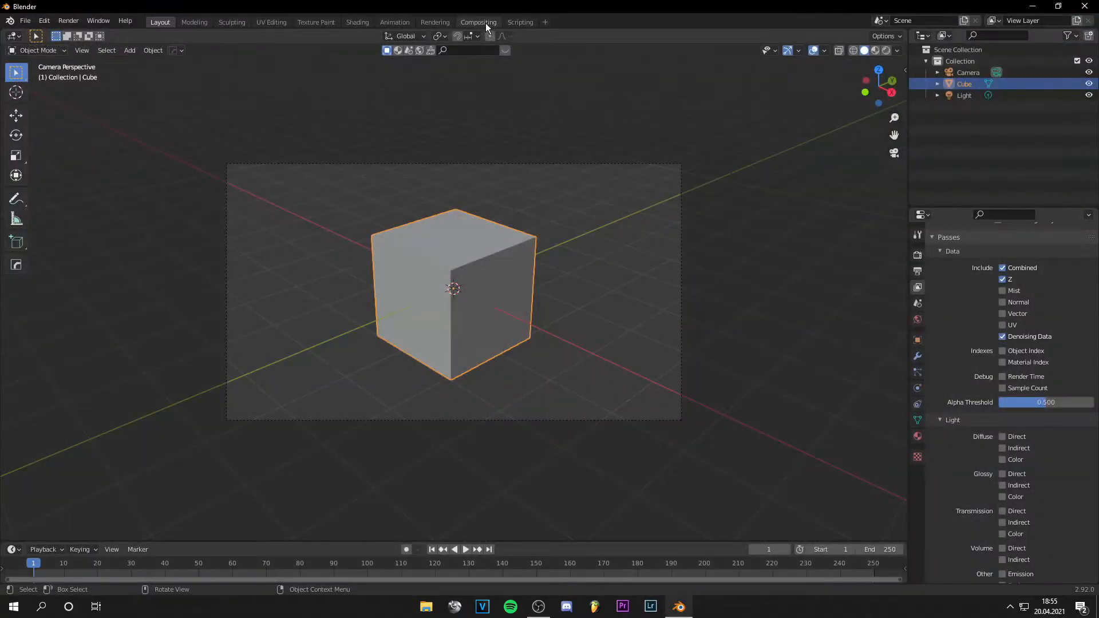
# - Insert a Denoise node into the link between Render Layers and Viewer in the Compositing workspace
pyautogui.click(485, 23)
pyautogui.press('Home')
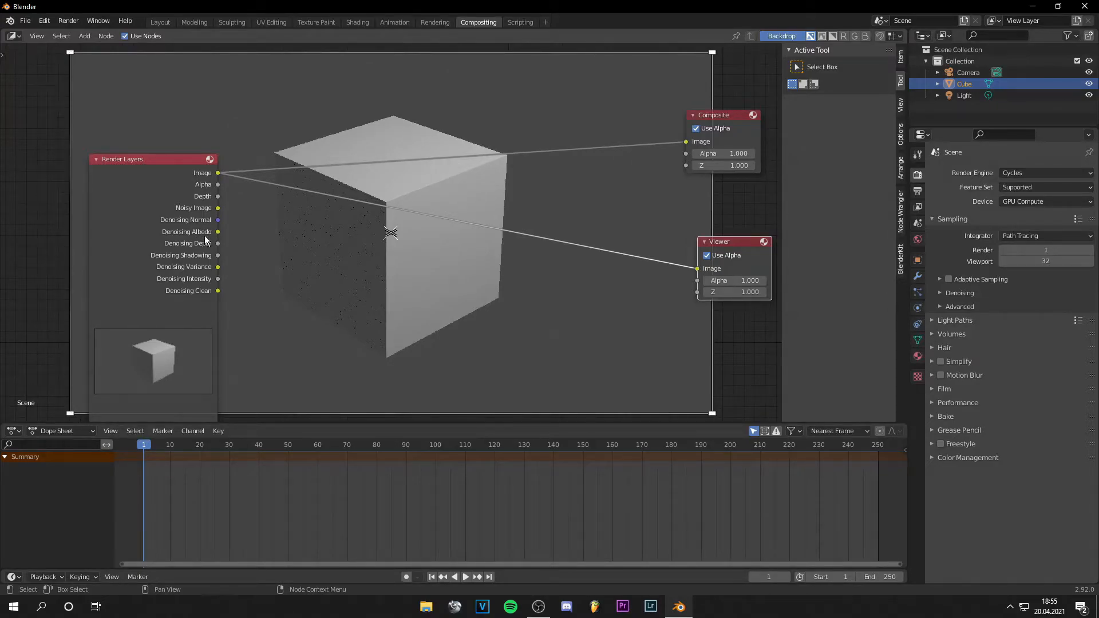
pyautogui.hotkey('shift', 'a')
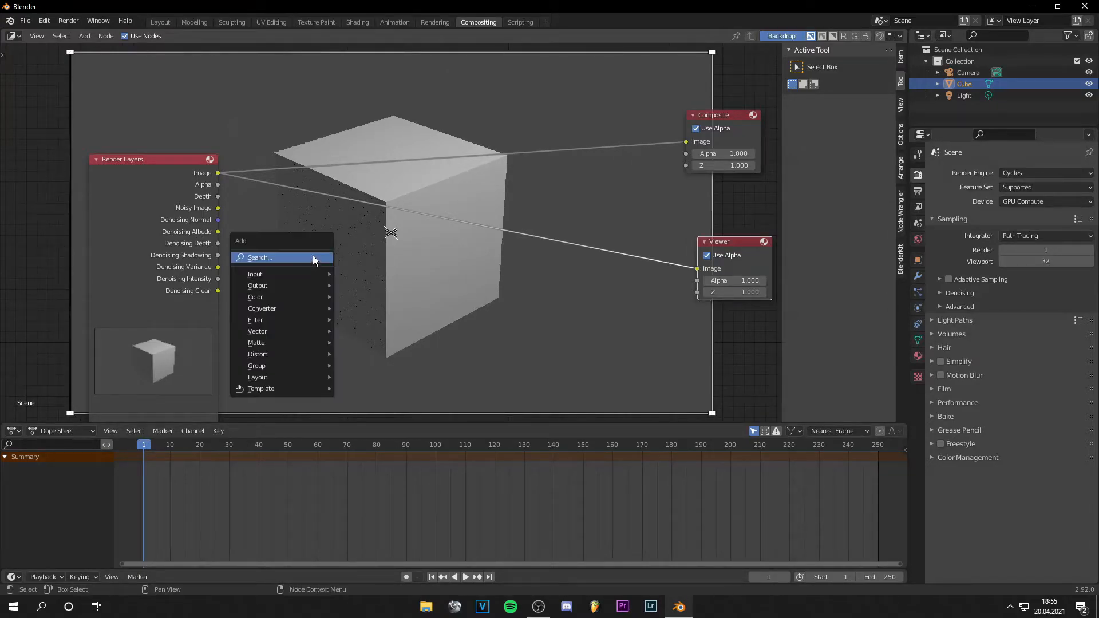
pyautogui.click(313, 256)
pyautogui.write('deno')
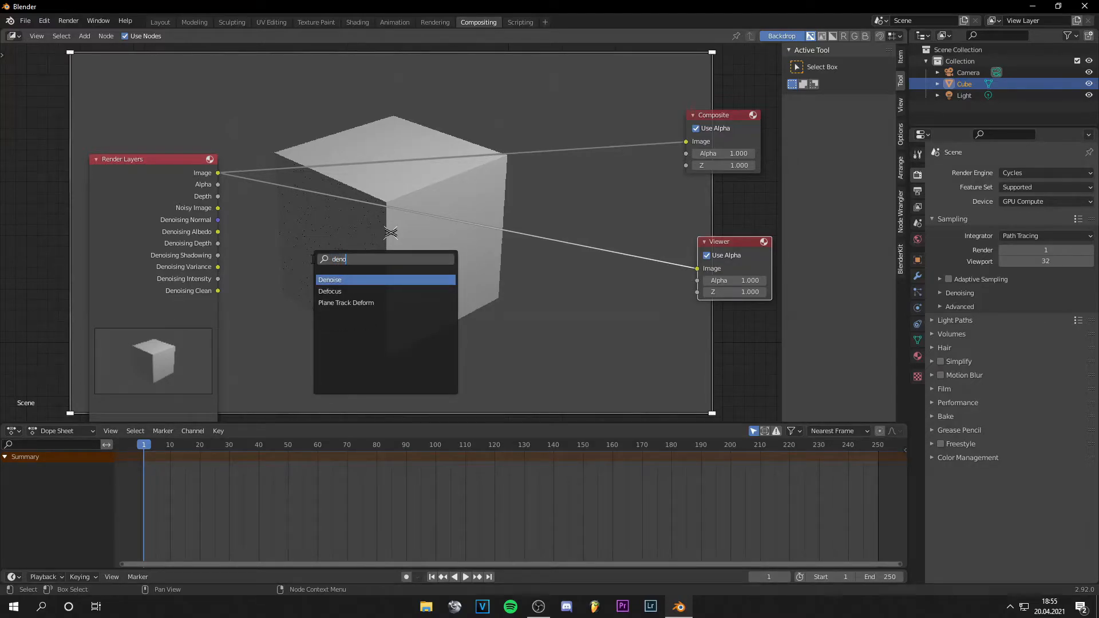
pyautogui.press('Return')
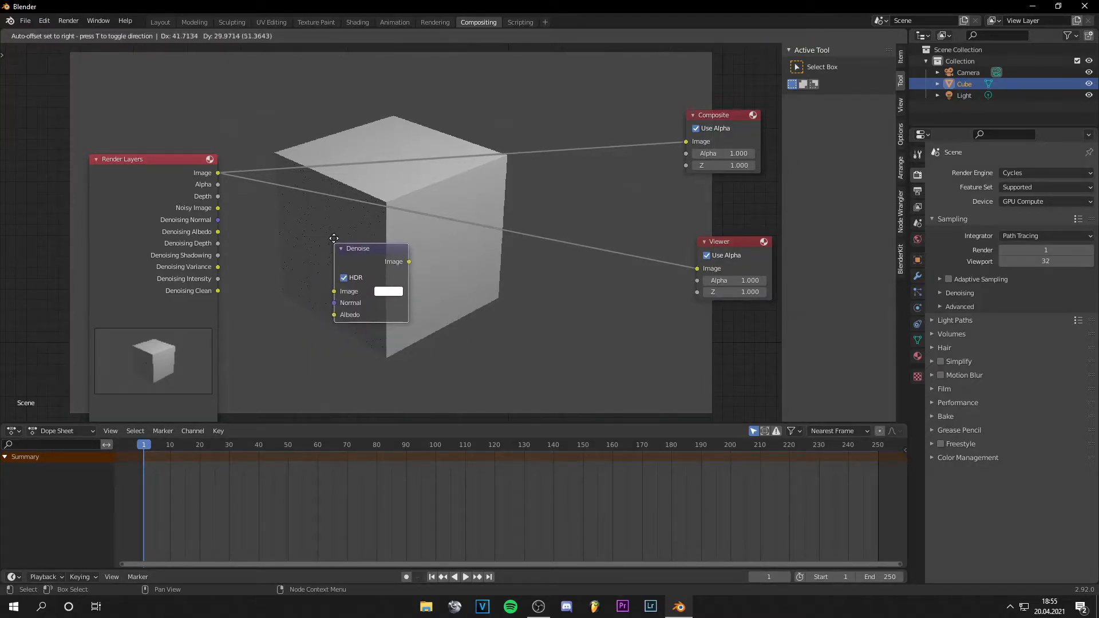
pyautogui.click(344, 181)
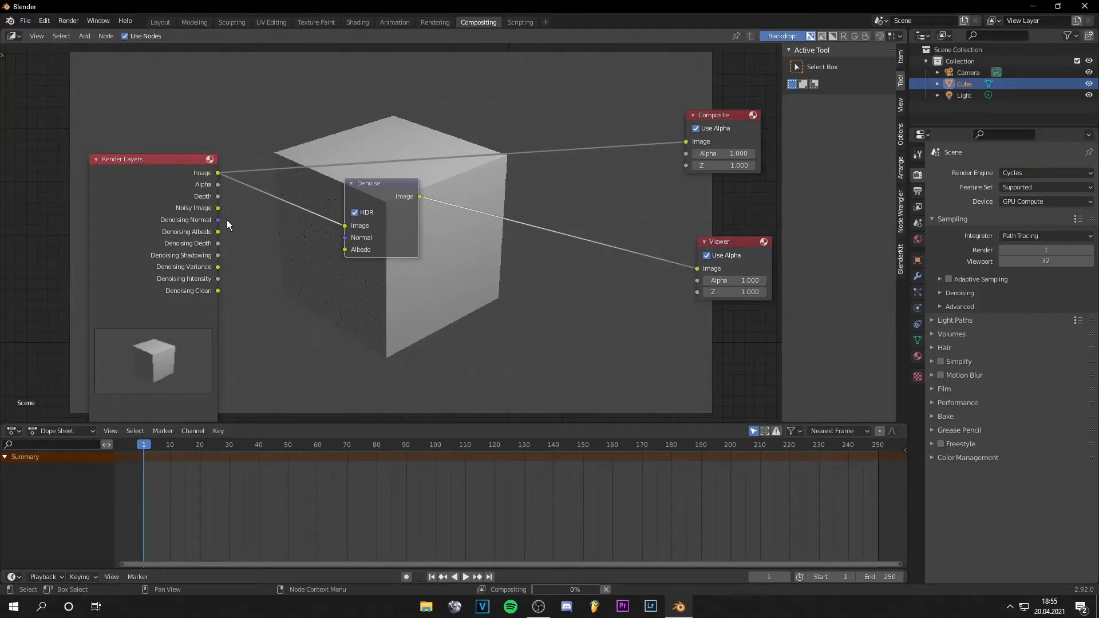
# - Connect Noisy Image, Denoising Normal and Denoising Albedo to the Denoise node's Image, Normal and Albedo inputs, and move the node slightly down
pyautogui.moveTo(218, 208); pyautogui.dragTo(344, 226)
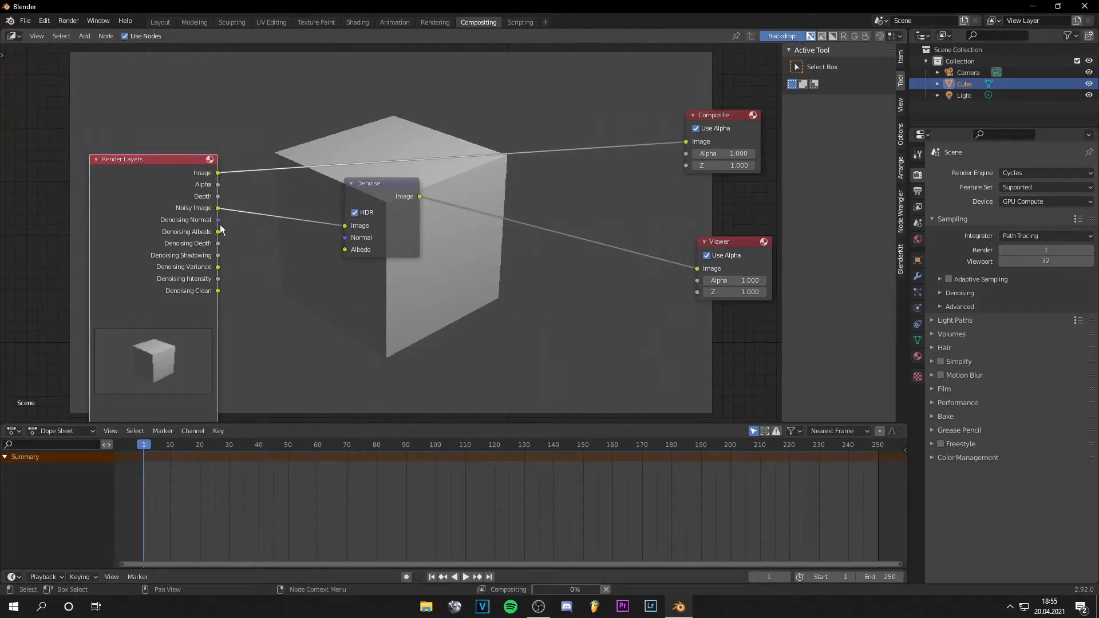
pyautogui.moveTo(220, 221); pyautogui.dragTo(345, 237)
pyautogui.moveTo(218, 232); pyautogui.dragTo(344, 249)
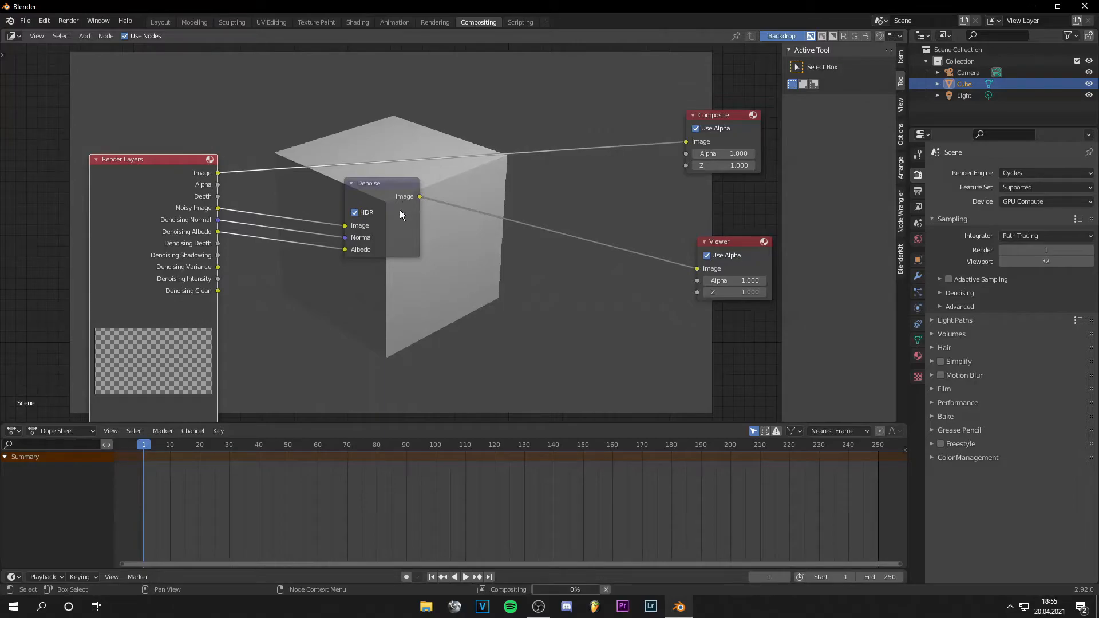
pyautogui.moveTo(399, 211); pyautogui.dragTo(398, 248)
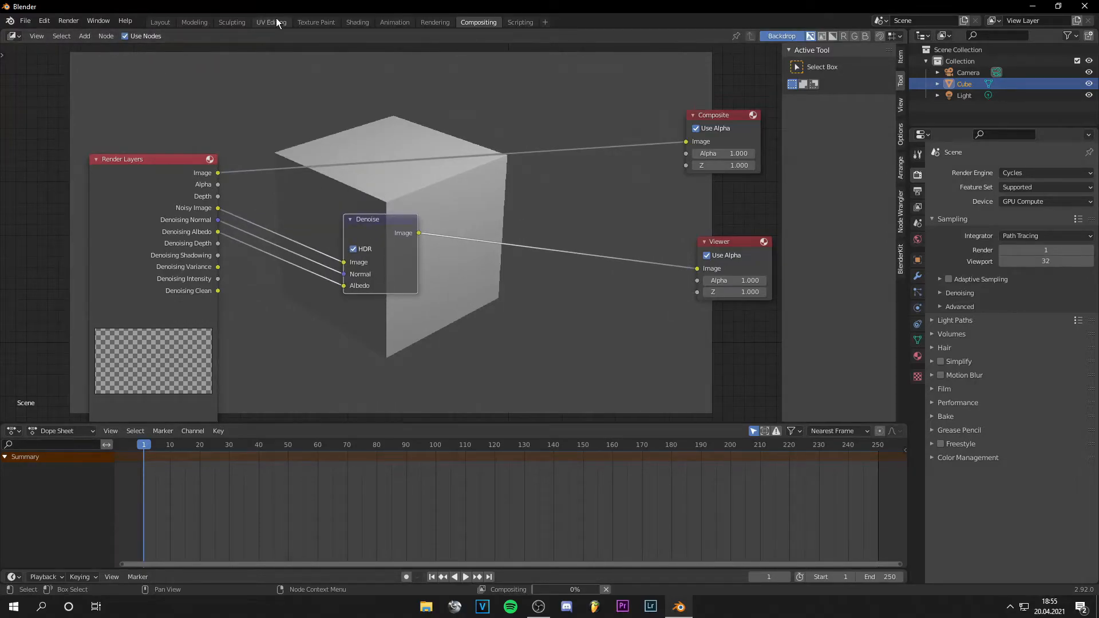
# - Show the Viewer Node image in the UV Editing workspace's image editor and inspect the denoised cube up close
pyautogui.click(276, 22)
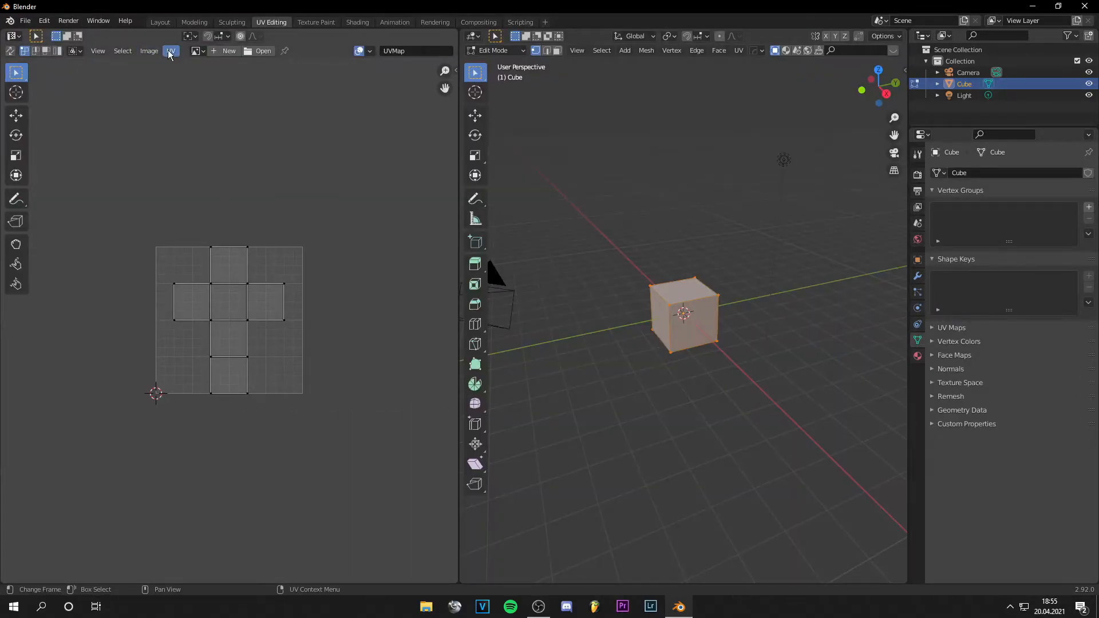
pyautogui.click(198, 50)
pyautogui.click(229, 81)
pyautogui.scroll(-5, 252, 282)
pyautogui.scroll(10, 246, 290)
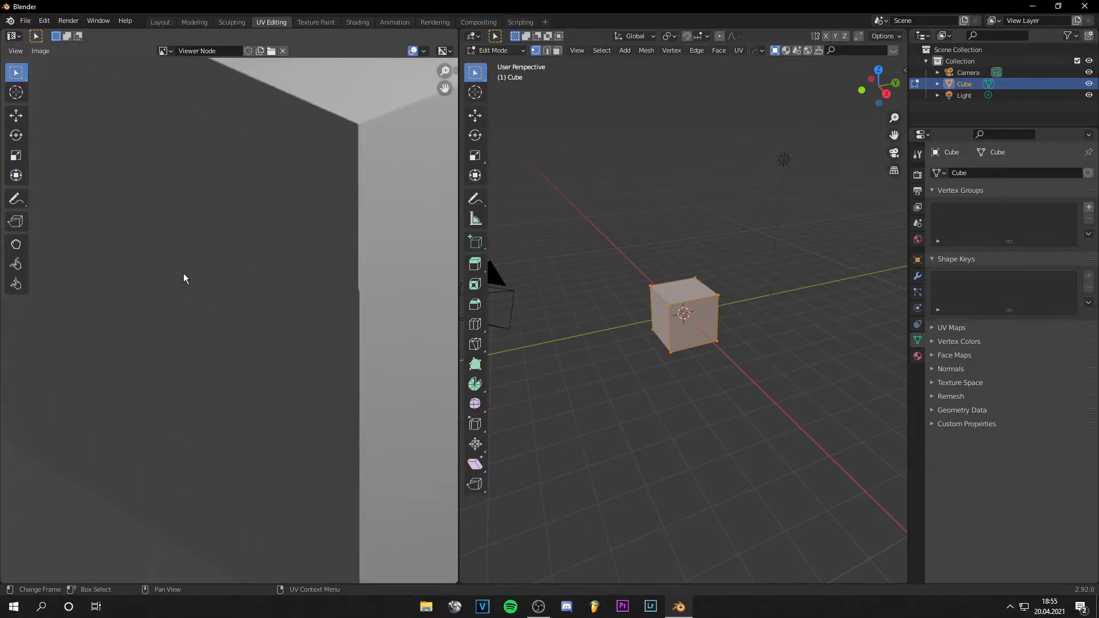
pyautogui.scroll(-8, 320, 351)
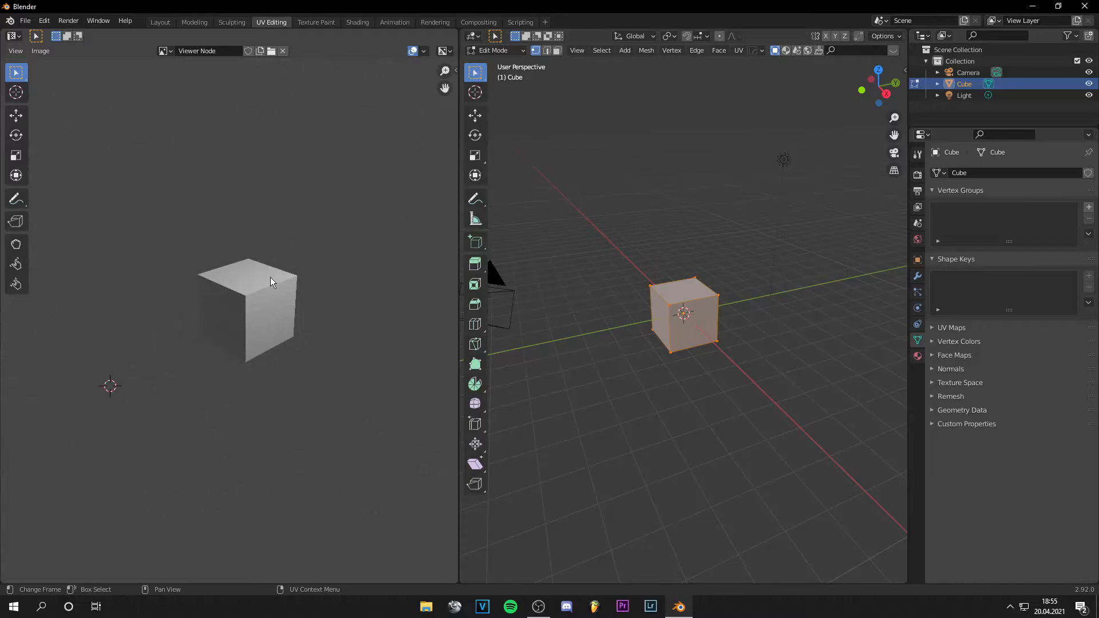
pyautogui.scroll(3, 277, 315)
pyautogui.scroll(2, 277, 316)
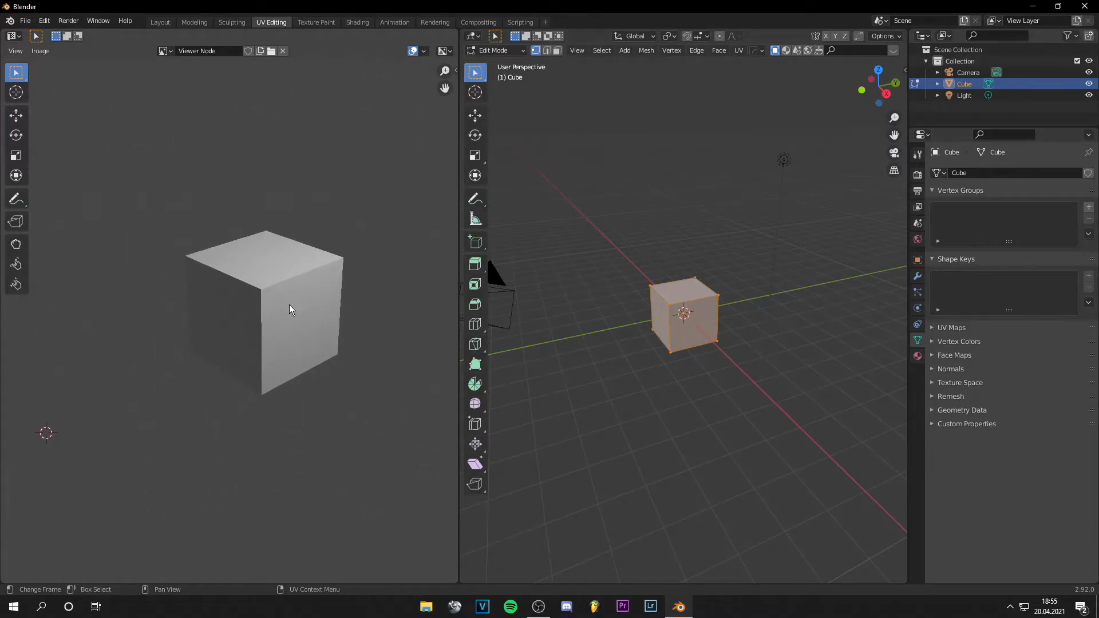
# - Check the image editor's options for saving the Viewer Node image, and return to the Compositing workspace
pyautogui.click(40, 51)
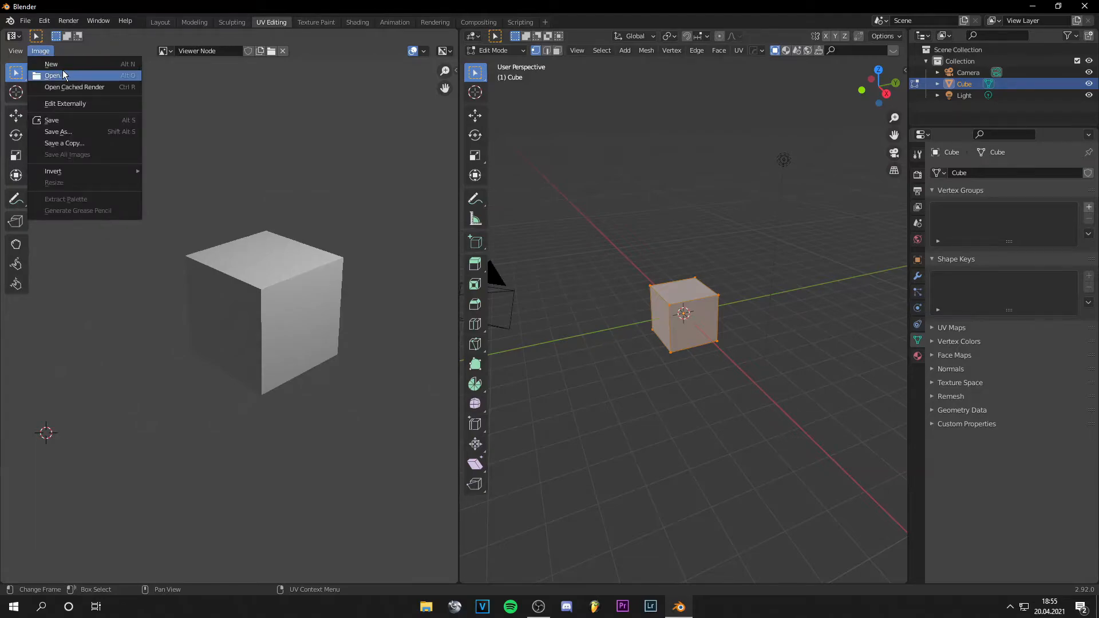
pyautogui.click(44, 51)
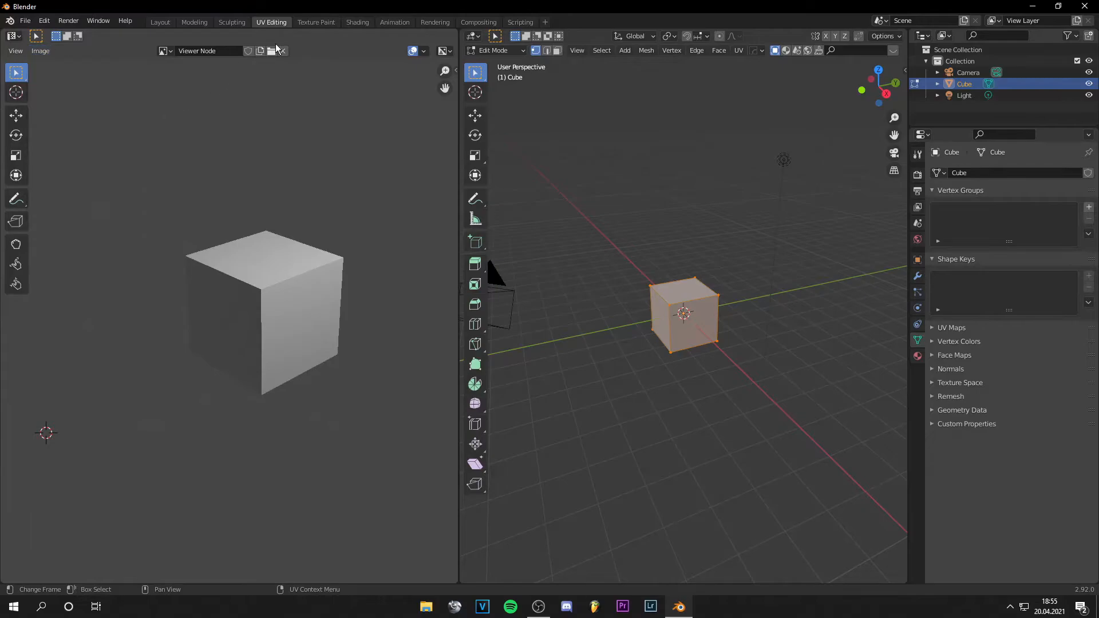
pyautogui.click(478, 22)
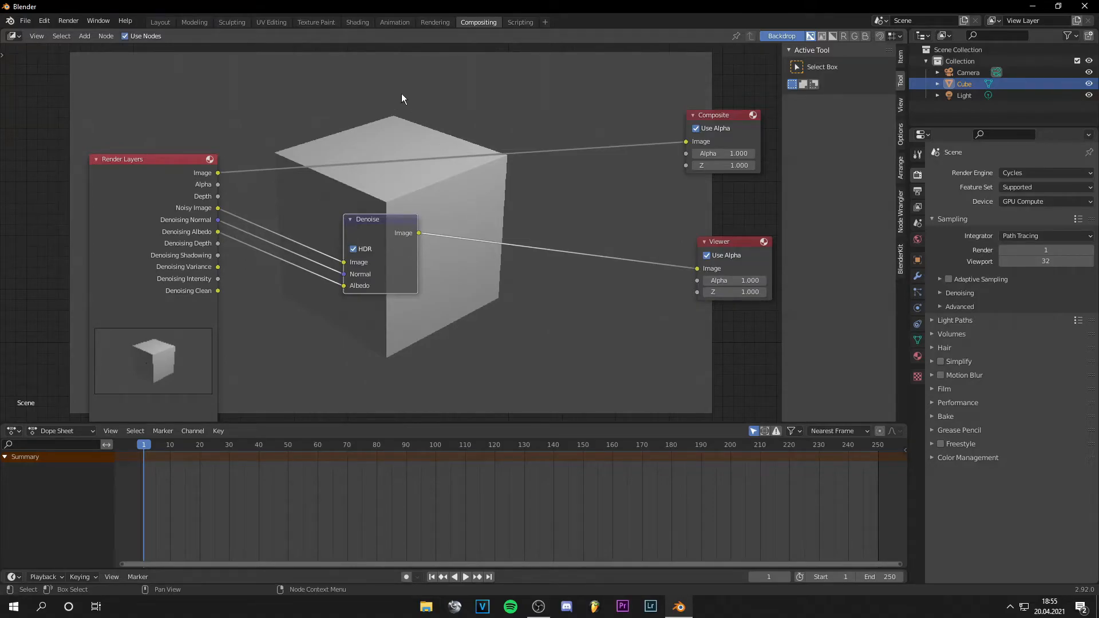
# - In the Shading workspace, replace the cube's Principled BSDF with an Emission node connected to the Material Output's Surface
pyautogui.click(357, 21)
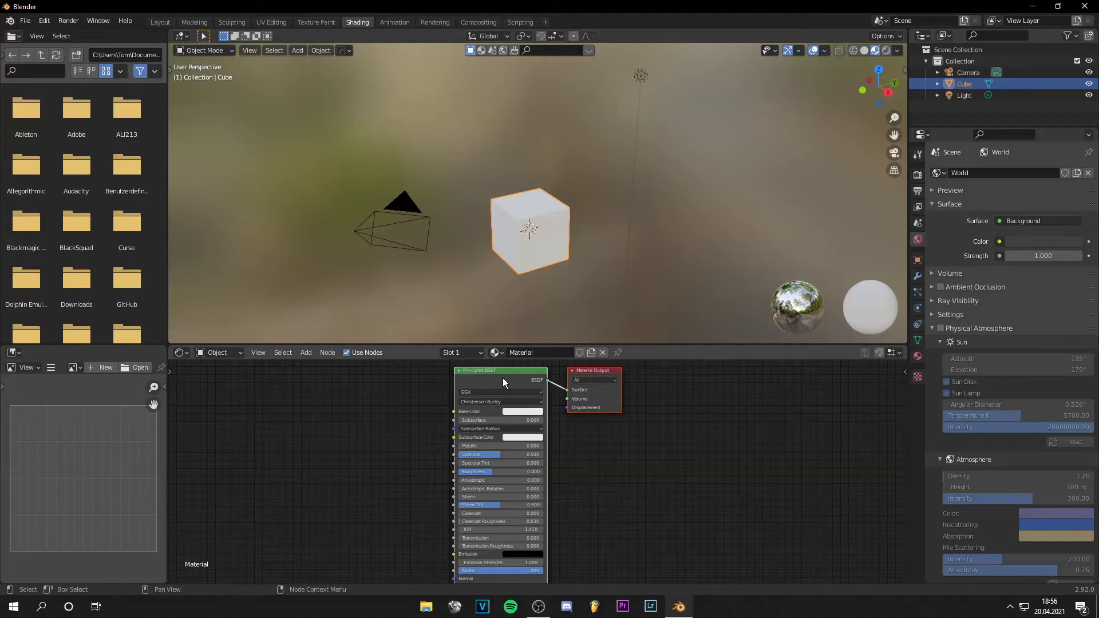
pyautogui.press('Delete')
pyautogui.hotkey('shift', 'a')
pyautogui.write('emis')
pyautogui.press('Return')
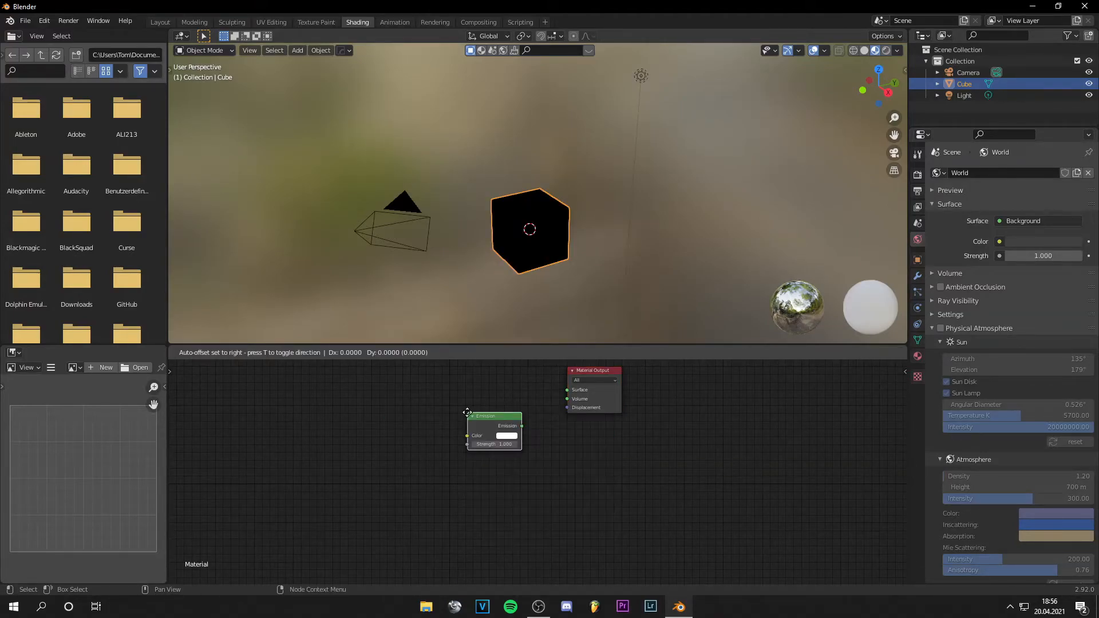
pyautogui.click(470, 387)
pyautogui.moveTo(524, 399); pyautogui.dragTo(567, 390)
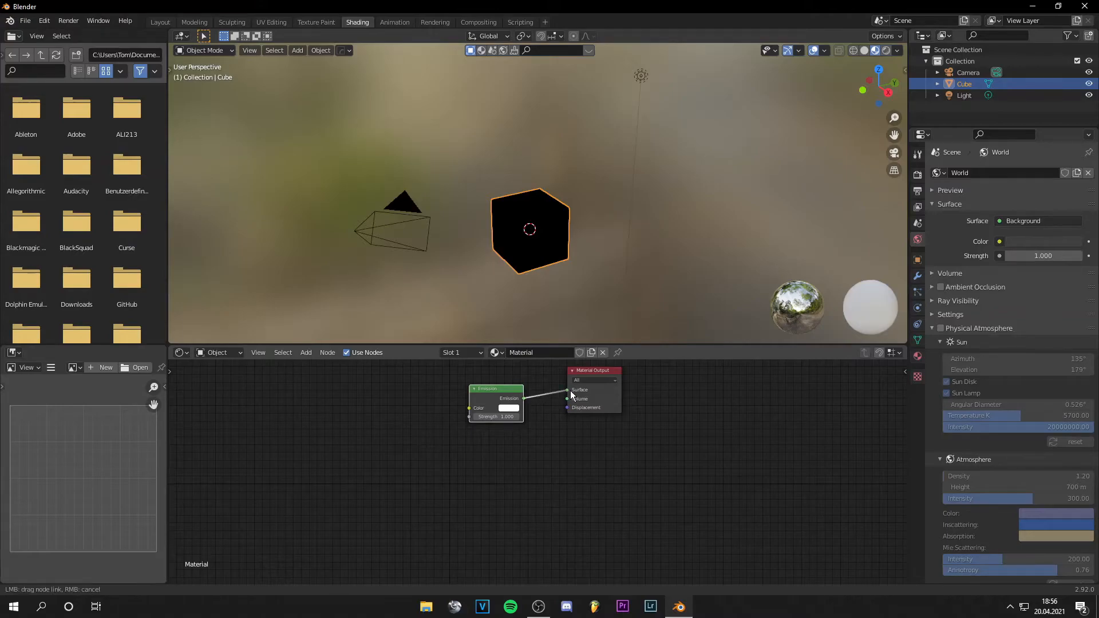
# - Set the Emission node's strength to 100 and display the 3D viewport in Rendered shading
pyautogui.scroll(3, 515, 415)
pyautogui.doubleClick(493, 395)
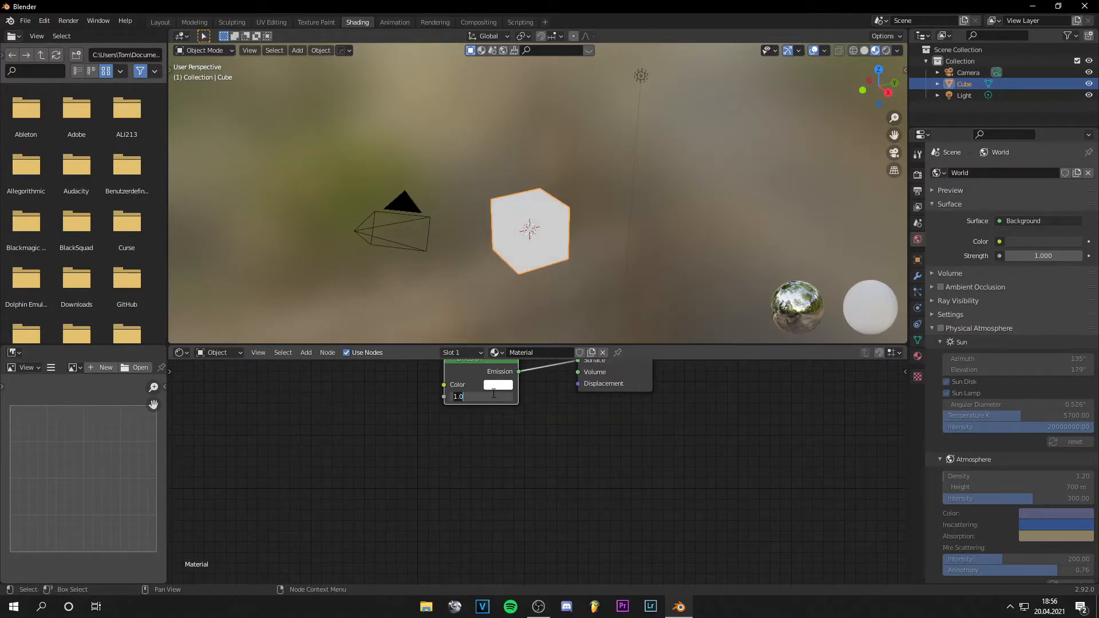
pyautogui.write('100')
pyautogui.press('Return')
pyautogui.click(628, 205)
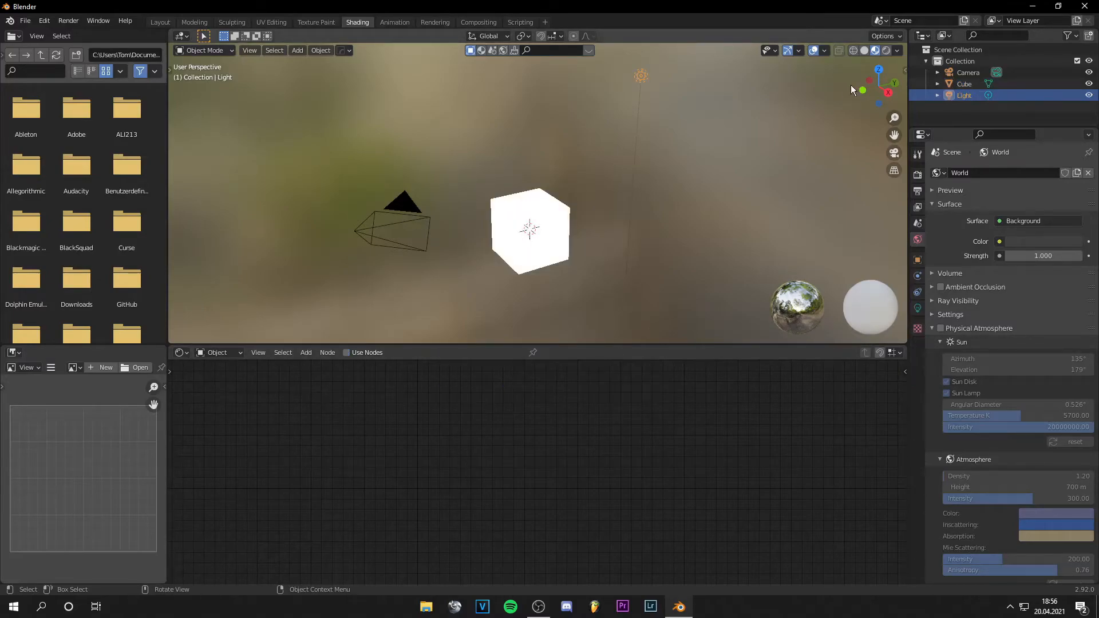
pyautogui.click(886, 50)
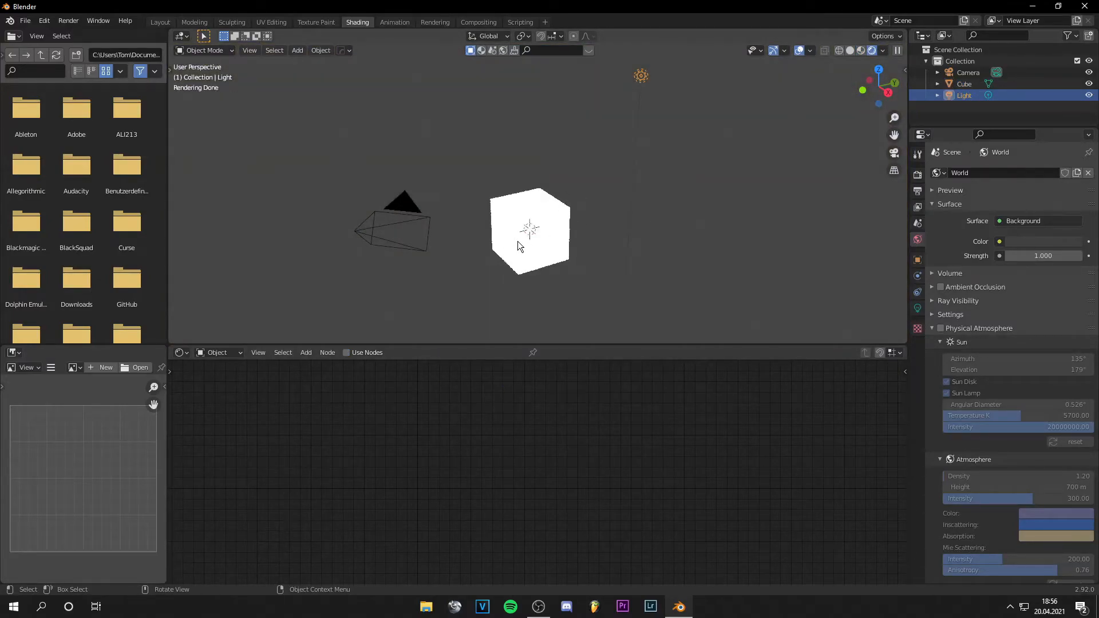
# - Switch the render engine to Eevee to inspect the bloom around the glowing cube, and switch back to Cycles
pyautogui.click(917, 174)
pyautogui.click(1059, 173)
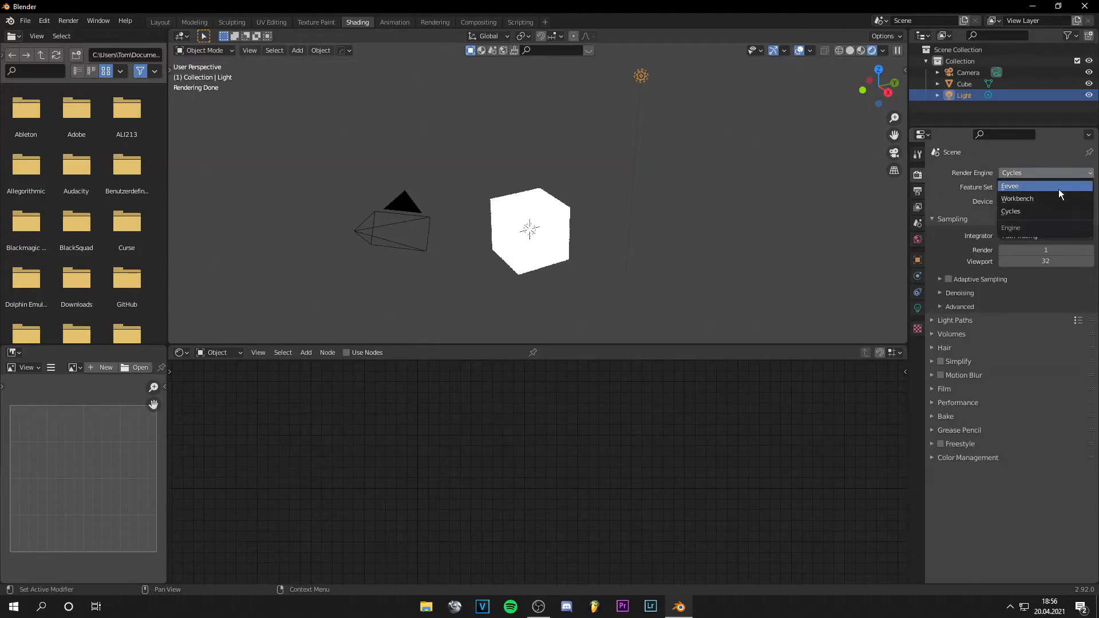
pyautogui.click(1048, 187)
pyautogui.scroll(-3, 657, 221)
pyautogui.scroll(-3, 515, 218)
pyautogui.scroll(7, 482, 153)
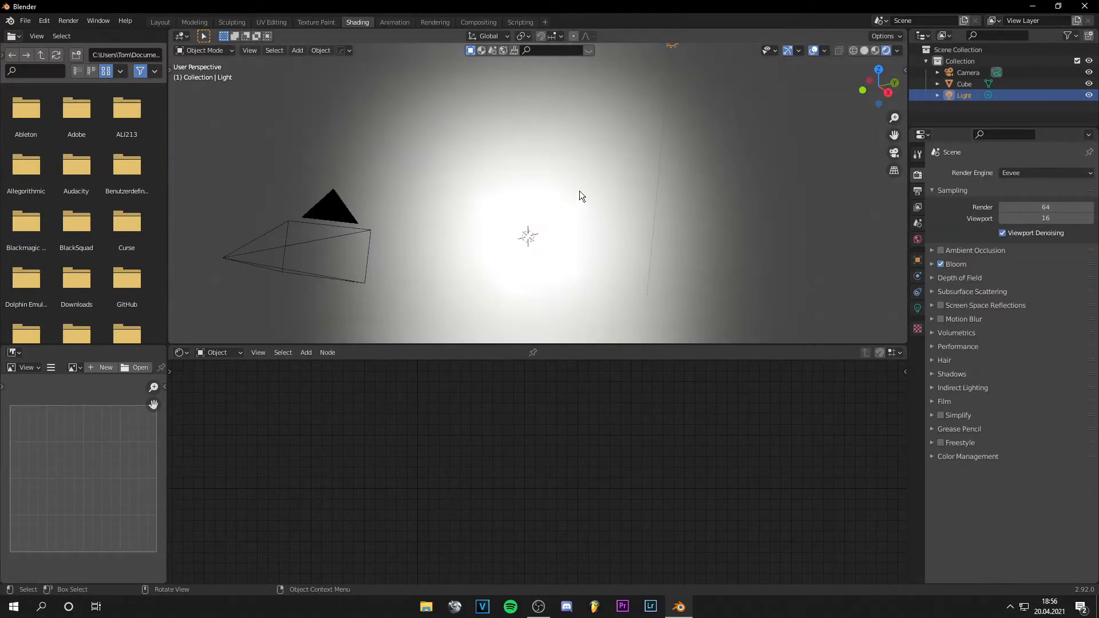
pyautogui.click(1045, 172)
pyautogui.click(1025, 213)
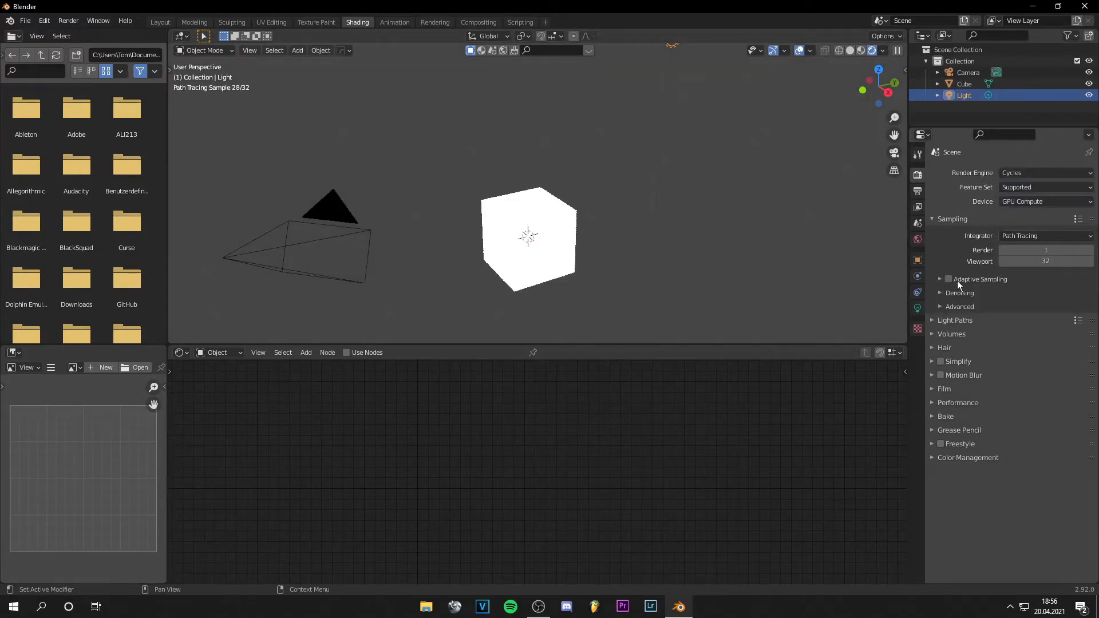
# - Render the emissive cube from the Layout workspace, and move the Denoise node closer to Render Layers in Compositing
pyautogui.click(160, 21)
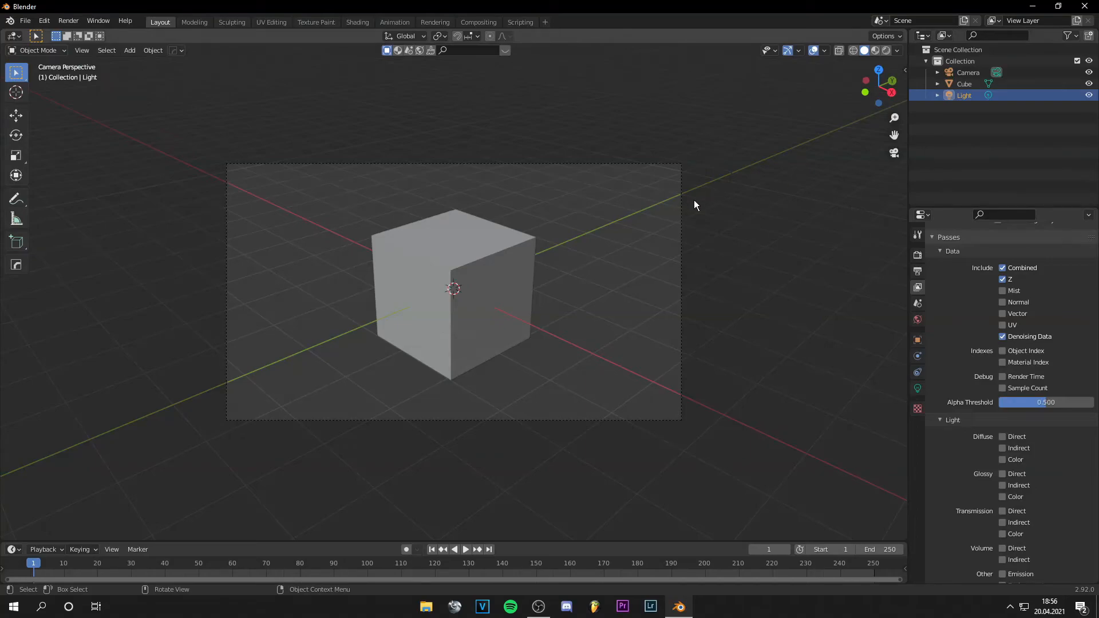
pyautogui.press('F12')
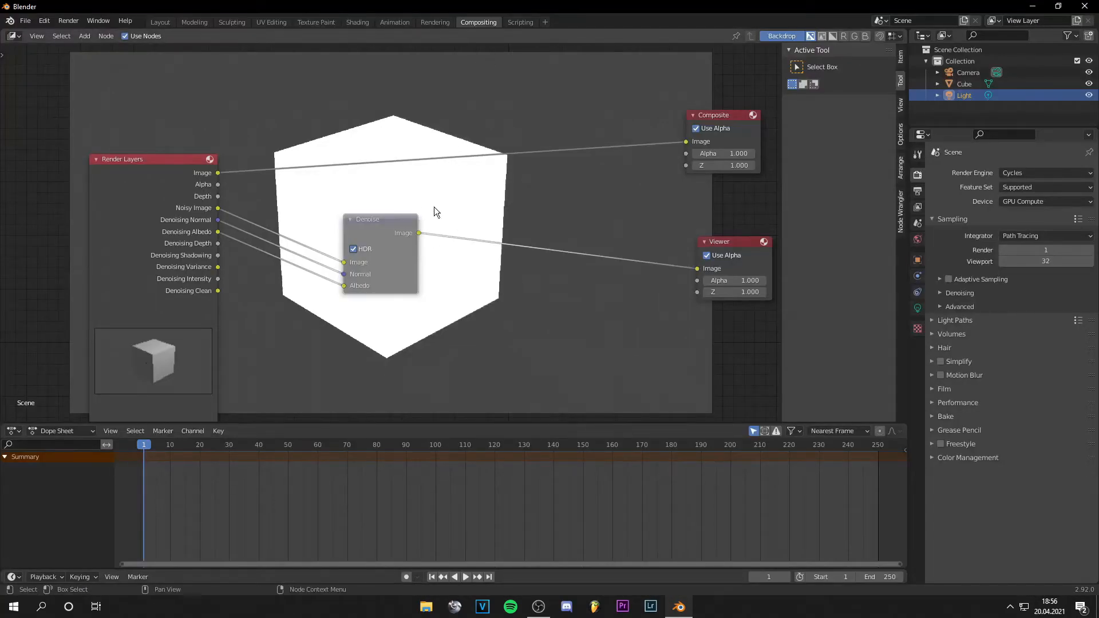
pyautogui.moveTo(386, 234); pyautogui.dragTo(289, 261)
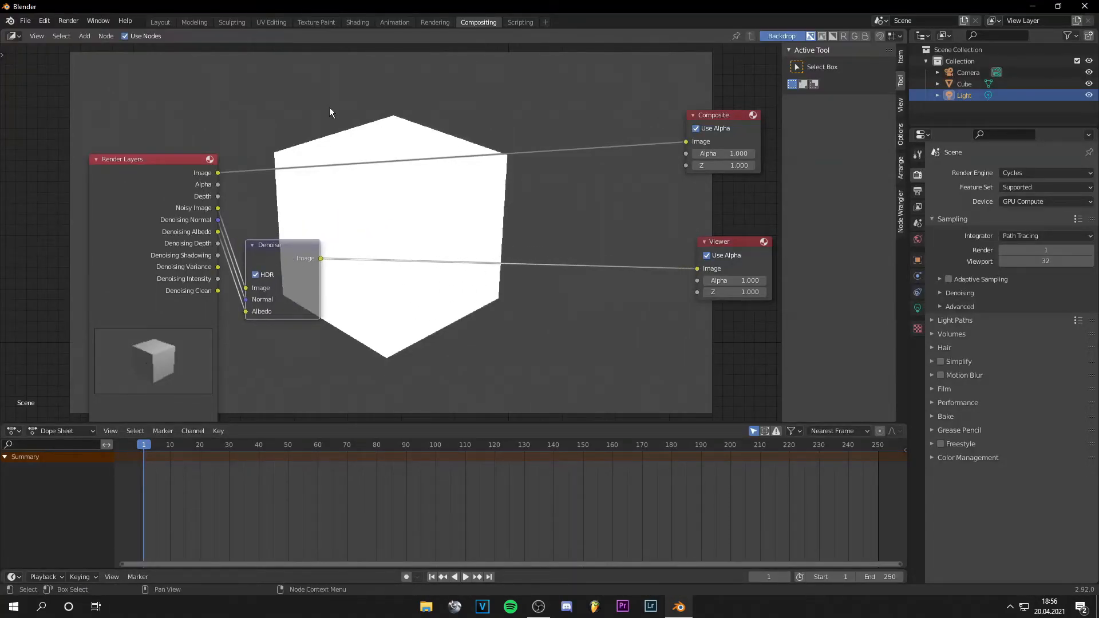
pyautogui.moveTo(287, 247); pyautogui.dragTo(331, 233)
pyautogui.click(465, 293)
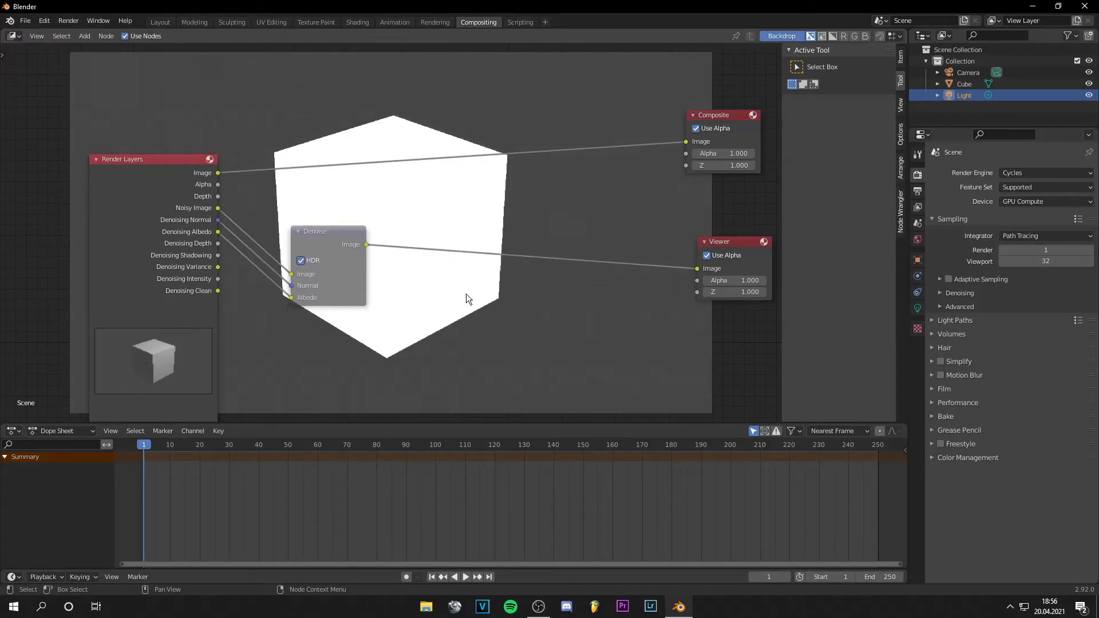
# - Insert a Glare node into the link between the Denoise node and the Viewer
pyautogui.hotkey('shift', 'a')
pyautogui.click(474, 294)
pyautogui.write('glare')
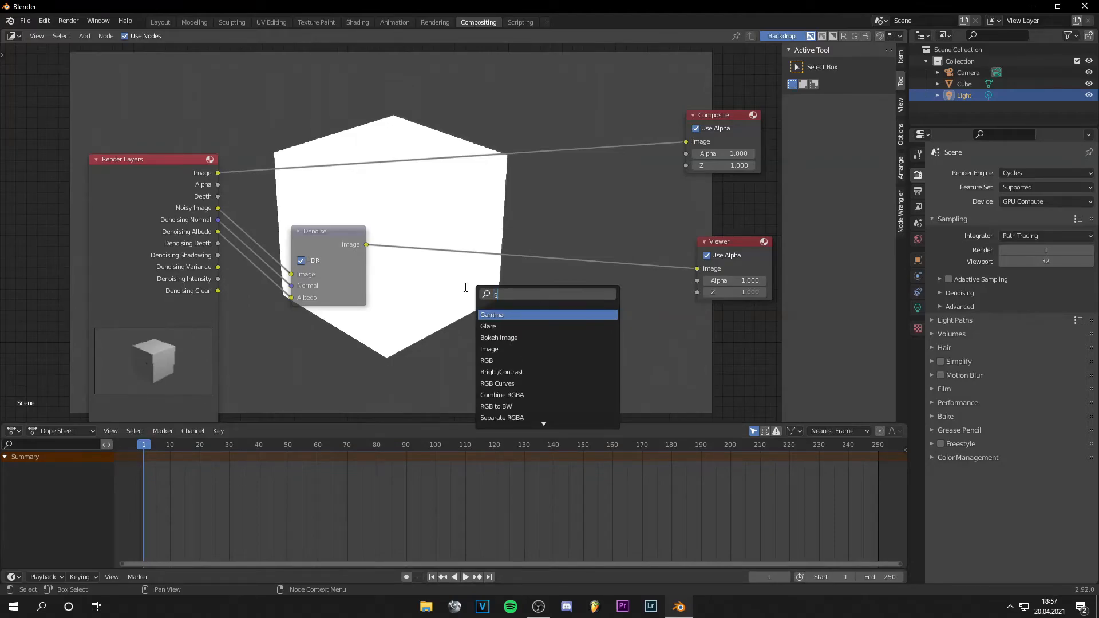
pyautogui.press('Return')
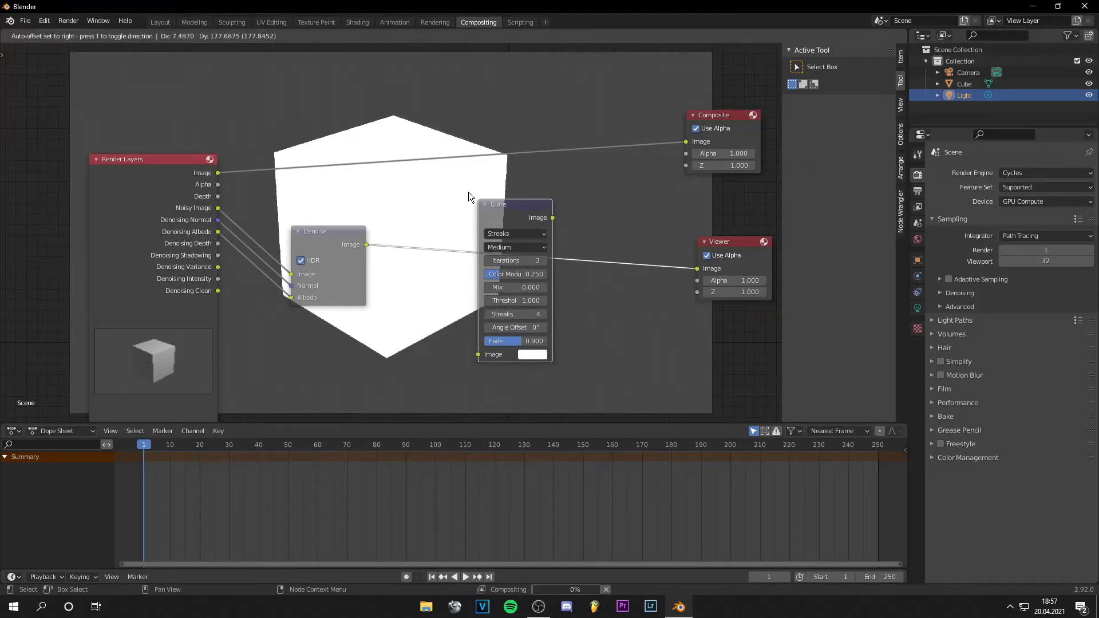
pyautogui.click(468, 191)
# - Set the Glare node's type to Fog Glow and its quality to High
pyautogui.click(532, 236)
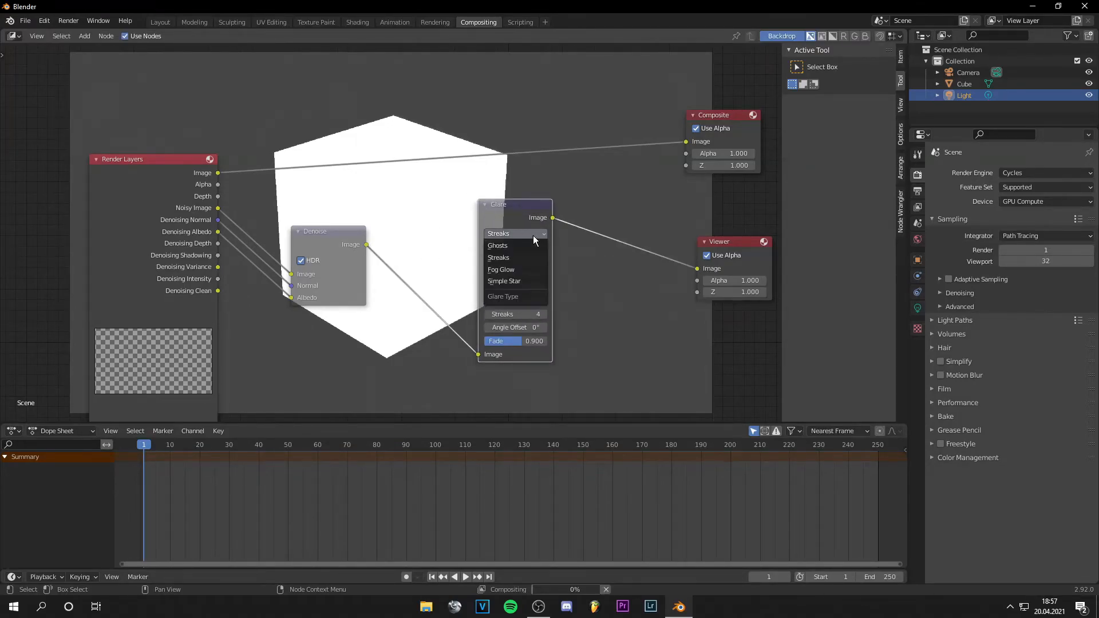
pyautogui.click(520, 257)
pyautogui.click(512, 246)
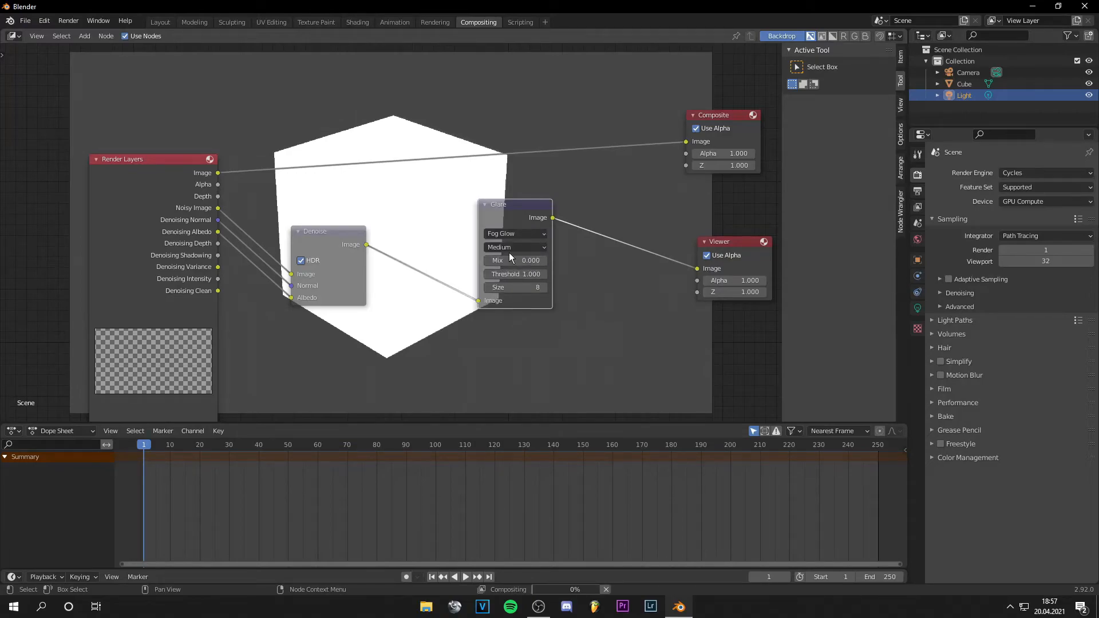
pyautogui.click(517, 259)
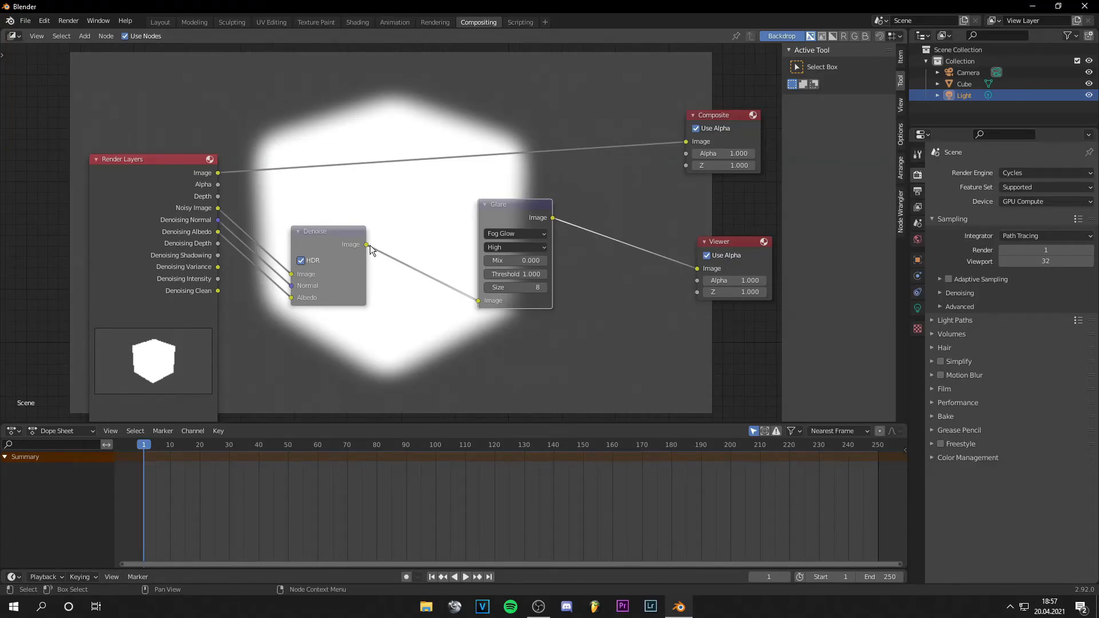
# - Bypass the Denoise node by feeding Render Layers' Image output straight into Glare, and set the glare type to Streaks
pyautogui.moveTo(366, 246); pyautogui.dragTo(478, 301)
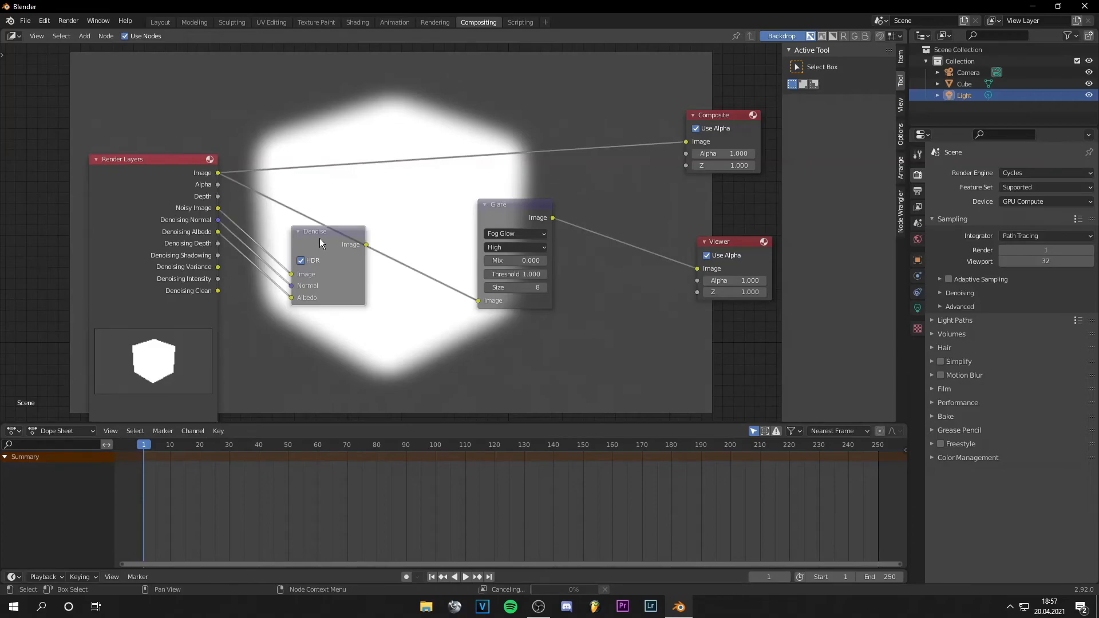
pyautogui.moveTo(320, 238); pyautogui.dragTo(316, 276)
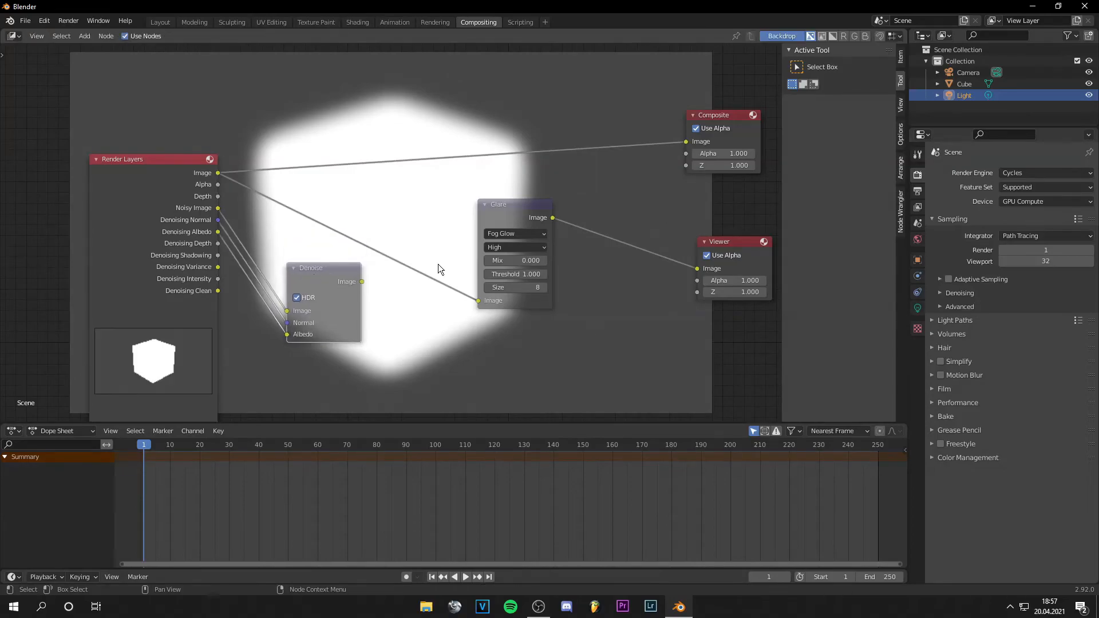
pyautogui.click(532, 234)
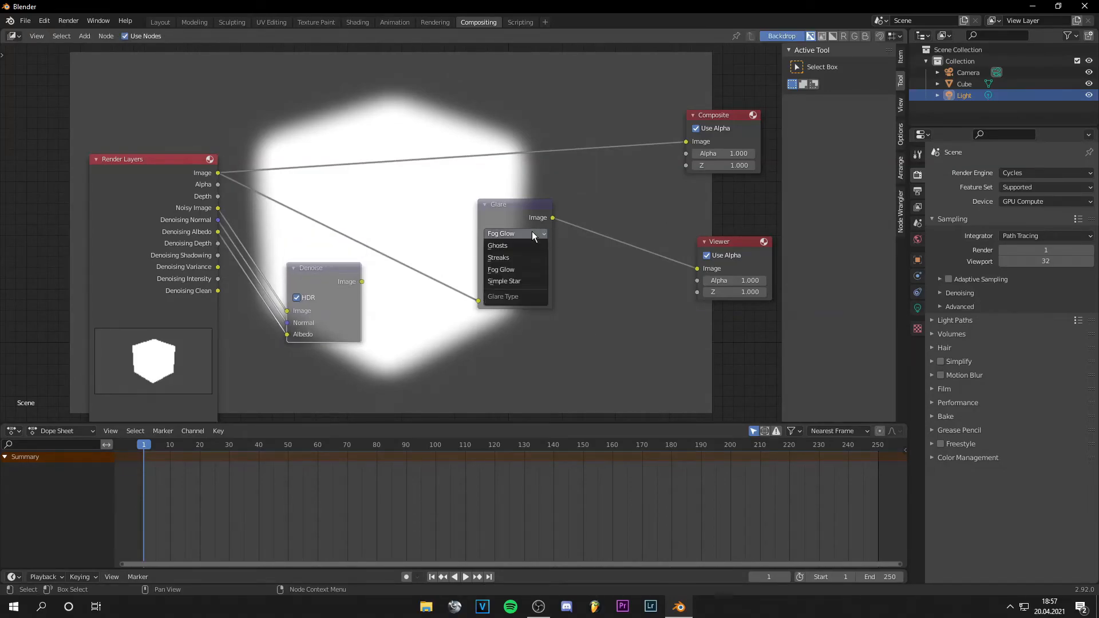
pyautogui.click(515, 257)
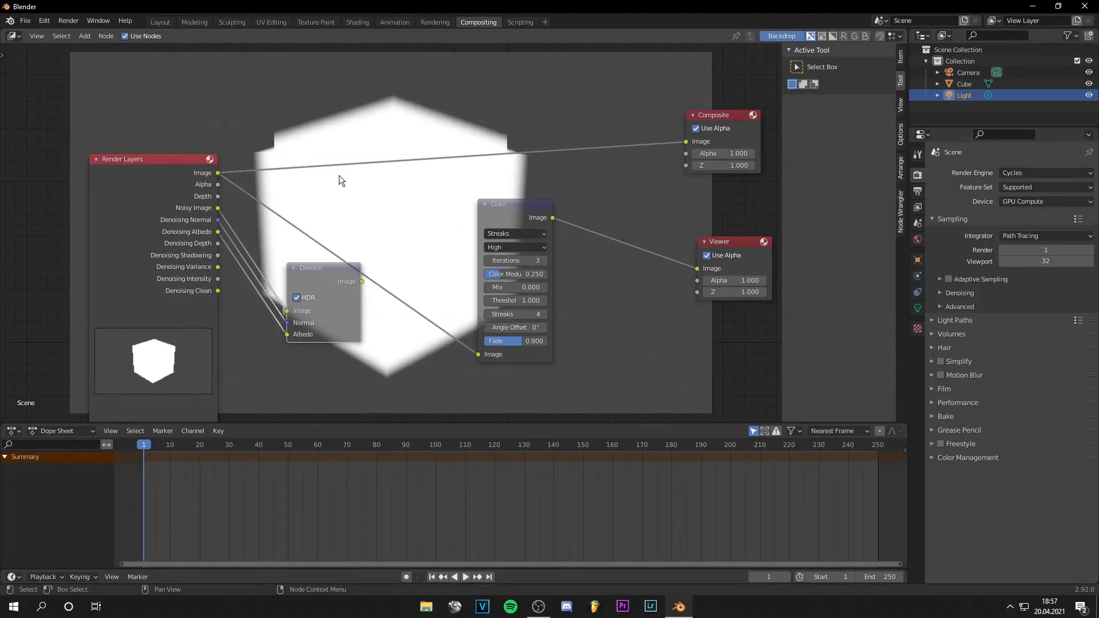
# - Preview the Ghosts glare type on the cube, and change the Glare node to Simple Star
pyautogui.click(527, 234)
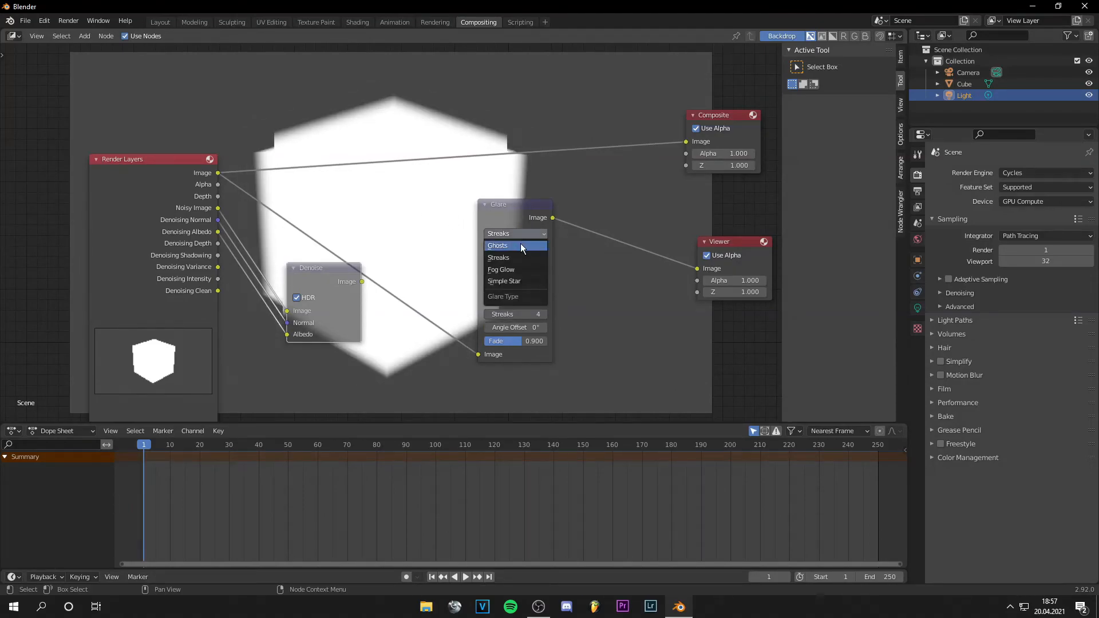
pyautogui.click(521, 245)
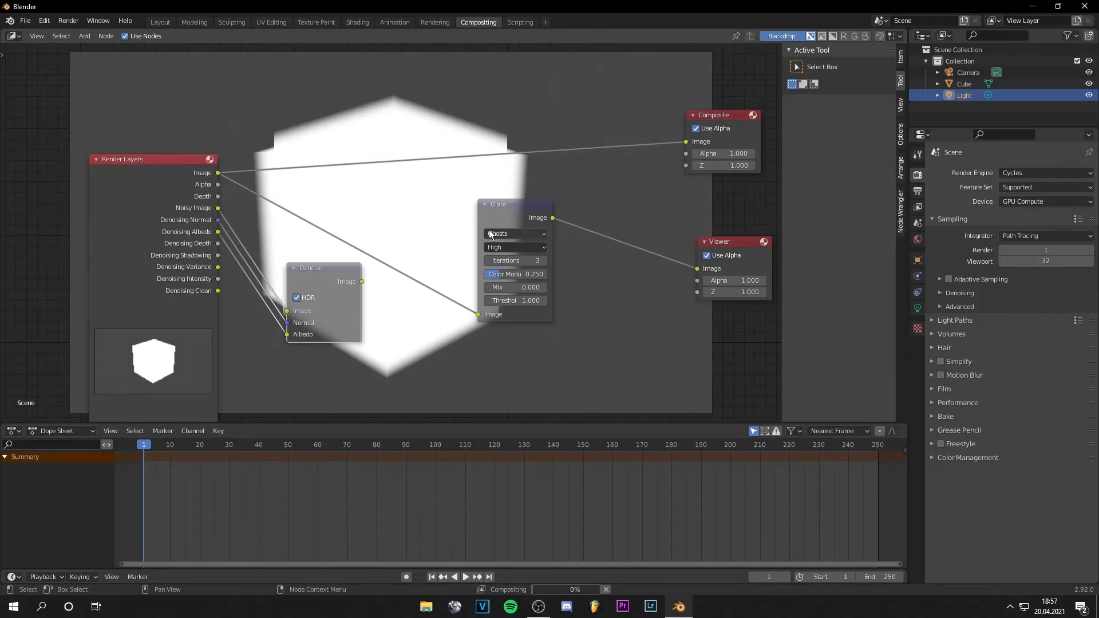
pyautogui.click(520, 233)
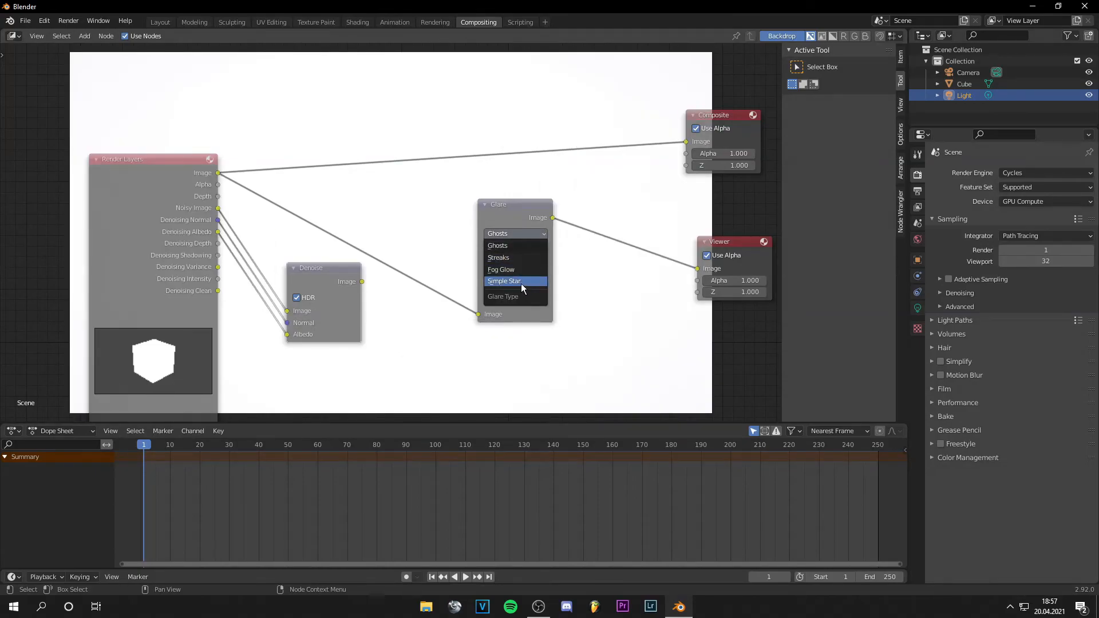
pyautogui.click(519, 281)
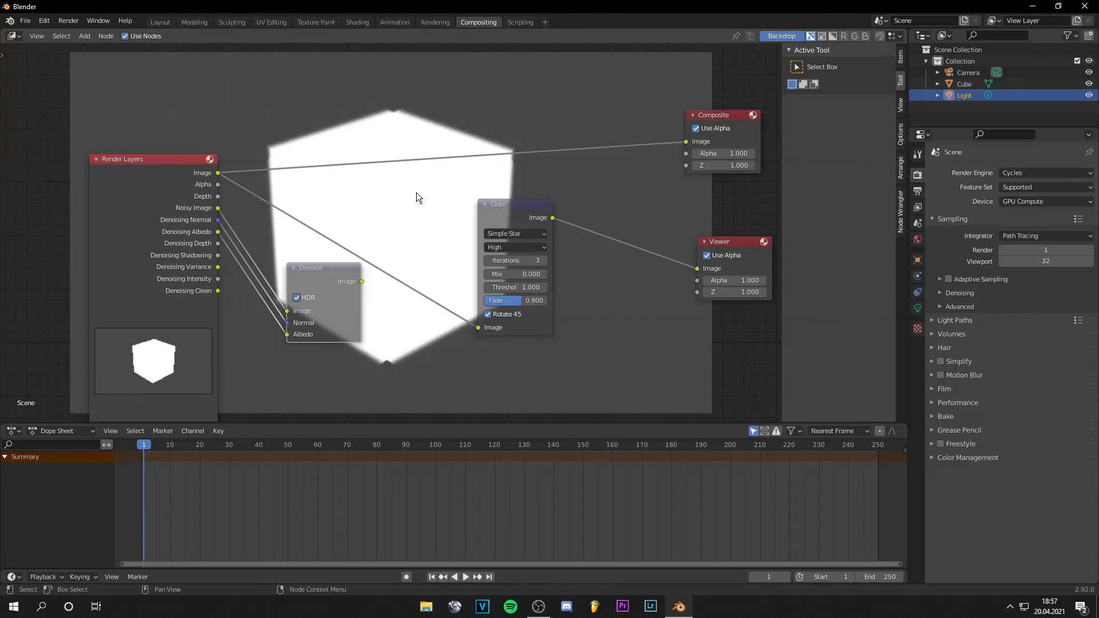
# - Link Render Layers' Image output directly to the Viewer and delete the Denoise and Glare nodes
pyautogui.moveTo(478, 327); pyautogui.dragTo(703, 267)
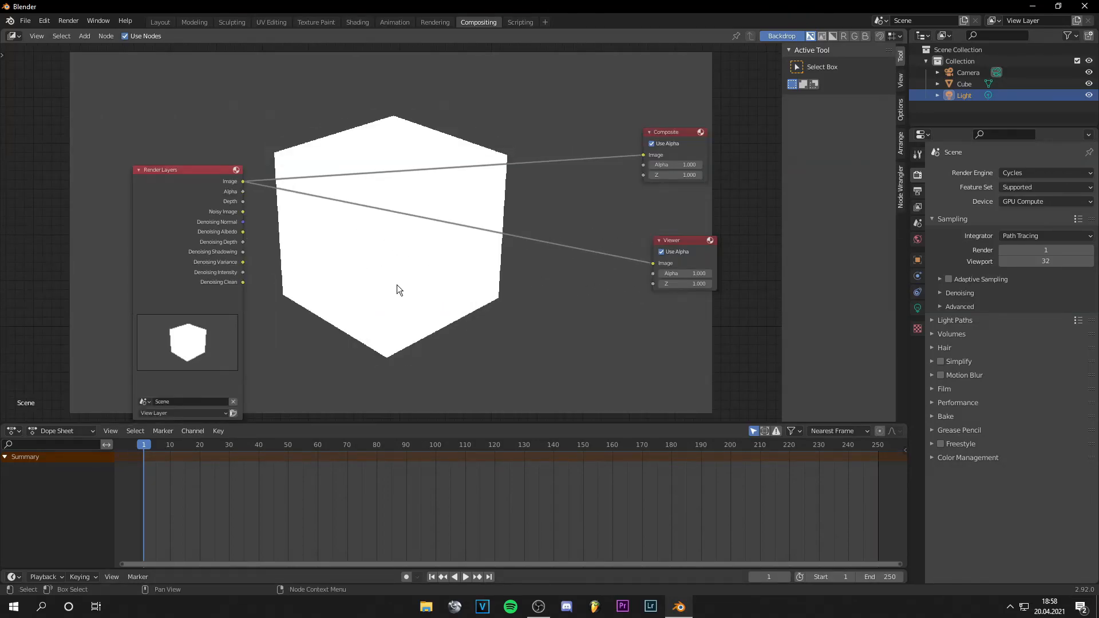